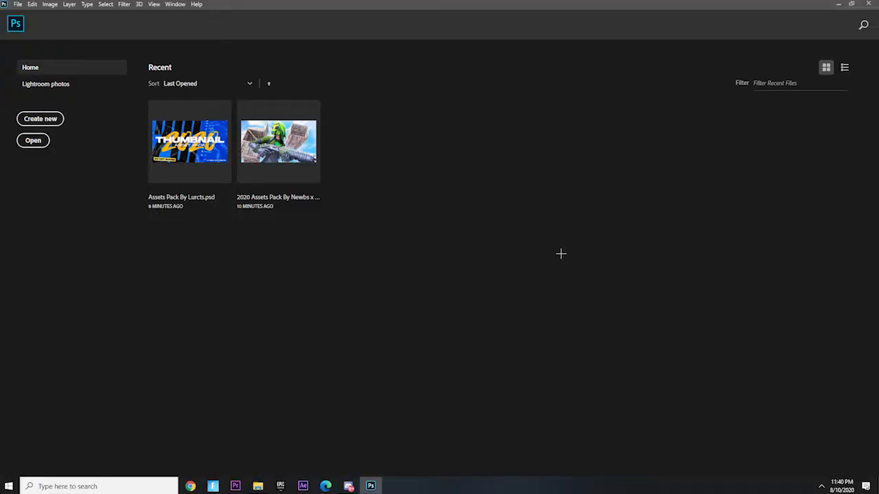
Create a 1280 × 720 px RGB document at 72 pixels/inch with a white background.
{"action": "key", "text": "ctrl+n"}
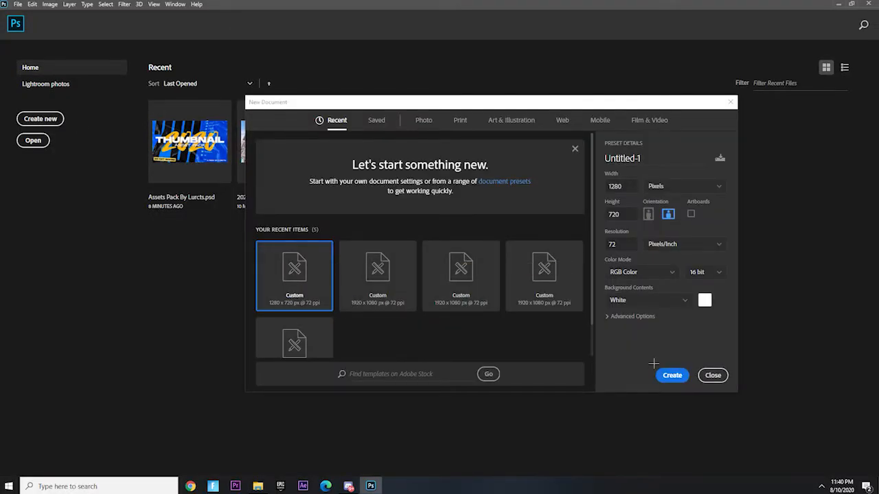
{"action": "left_click", "coordinate": [671, 376]}
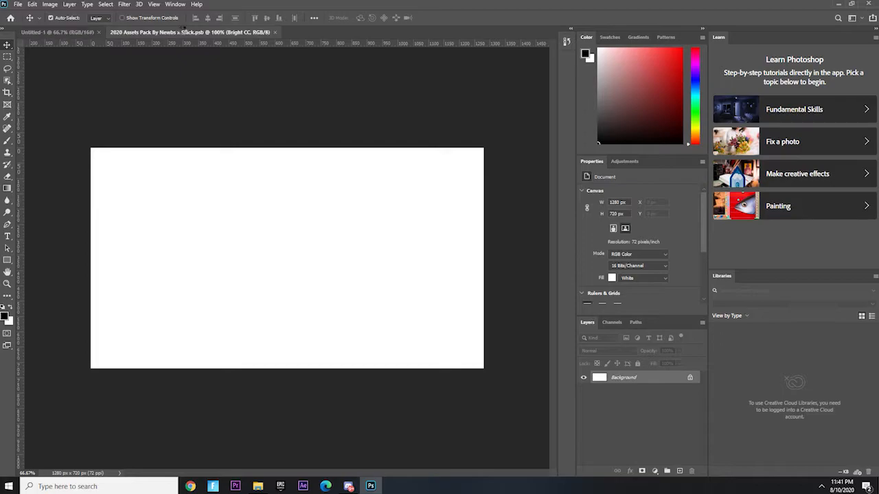
Open the asset packs "2020 Assets Pack By Newbs x Slack.psb" and "Assets Pack By Lurcts.psd" without resolving their missing fonts.
{"action": "left_click", "coordinate": [557, 89]}
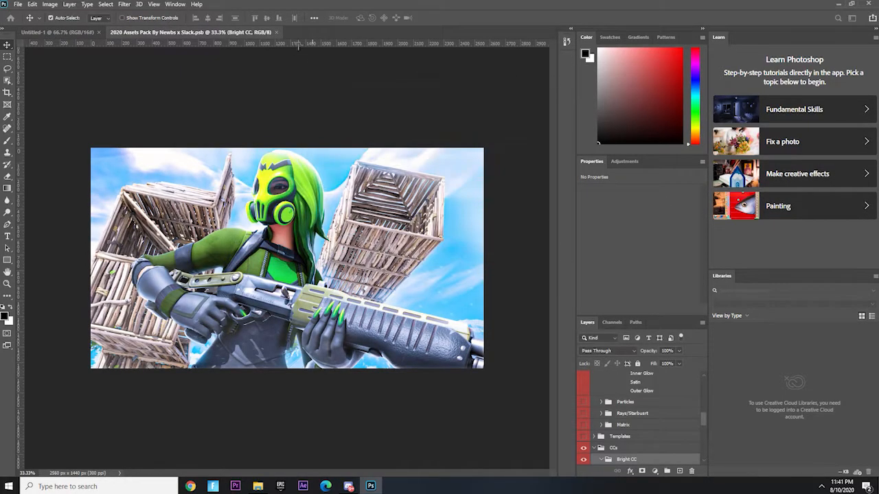
{"action": "left_click", "coordinate": [18, 4]}
{"action": "left_click", "coordinate": [28, 21]}
{"action": "left_click", "coordinate": [181, 74]}
{"action": "double_click", "coordinate": [180, 73]}
{"action": "left_click", "coordinate": [18, 4]}
{"action": "left_click", "coordinate": [29, 22]}
{"action": "double_click", "coordinate": [118, 94]}
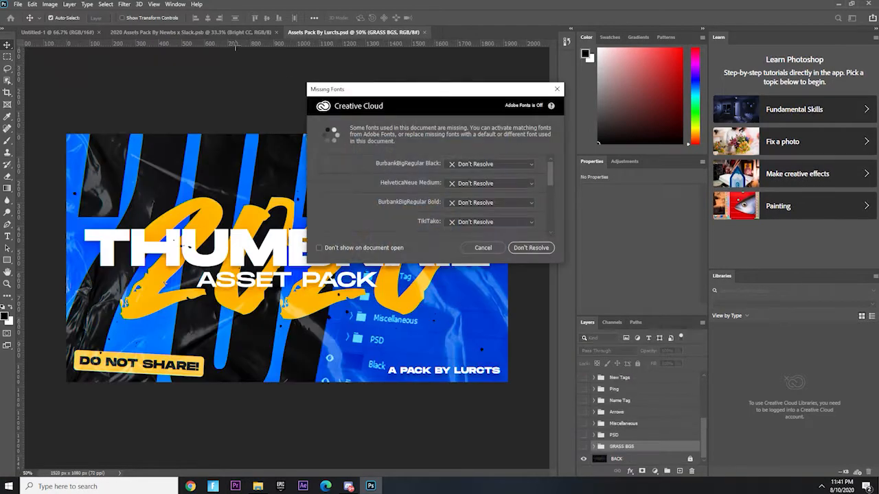
{"action": "left_click", "coordinate": [554, 90]}
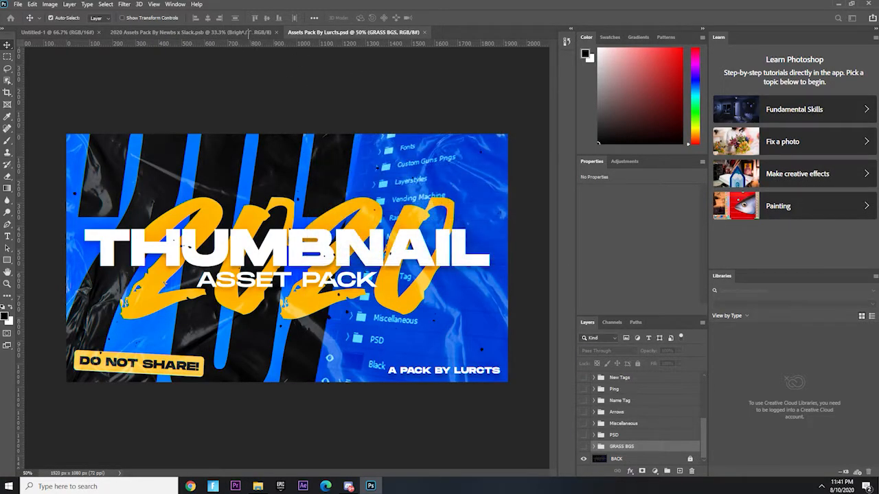
Look over the two opened asset pack documents in turn.
{"action": "left_click", "coordinate": [249, 32]}
{"action": "left_click", "coordinate": [341, 32]}
{"action": "left_click", "coordinate": [226, 32]}
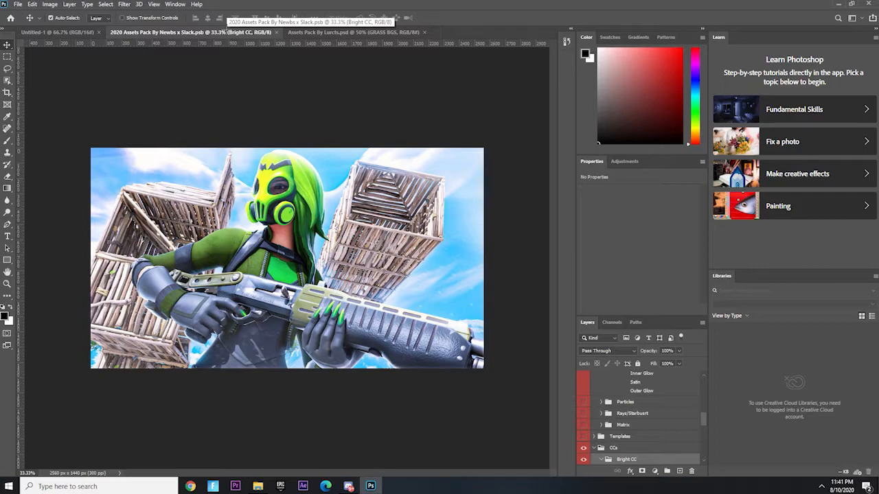
{"action": "left_click", "coordinate": [316, 33]}
{"action": "left_click", "coordinate": [230, 32]}
{"action": "left_click", "coordinate": [319, 32]}
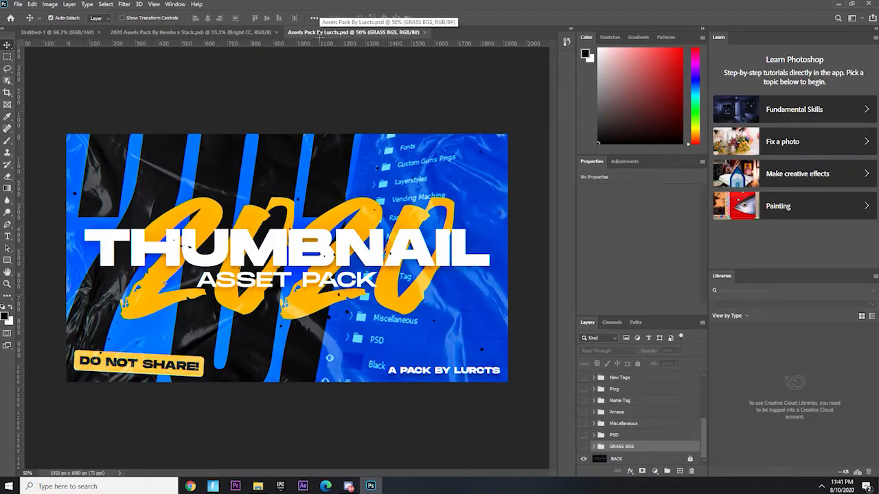
{"action": "left_click", "coordinate": [259, 33]}
{"action": "left_click", "coordinate": [297, 33]}
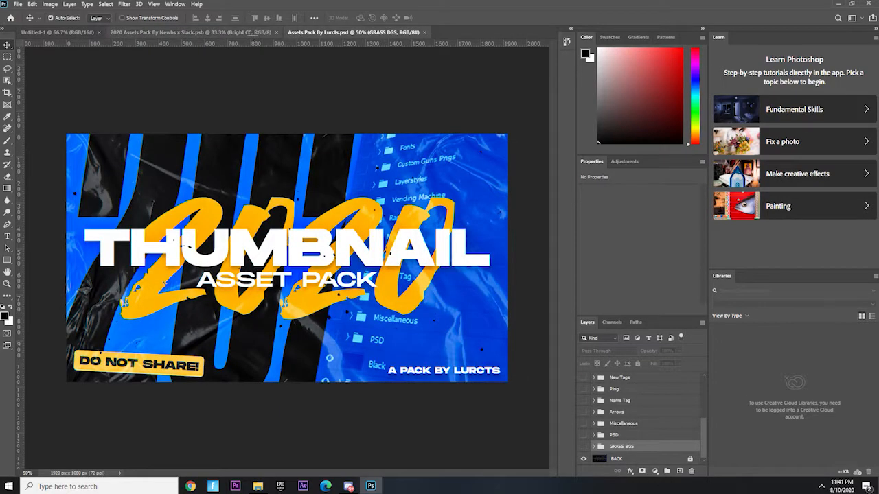
{"action": "left_click", "coordinate": [254, 32]}
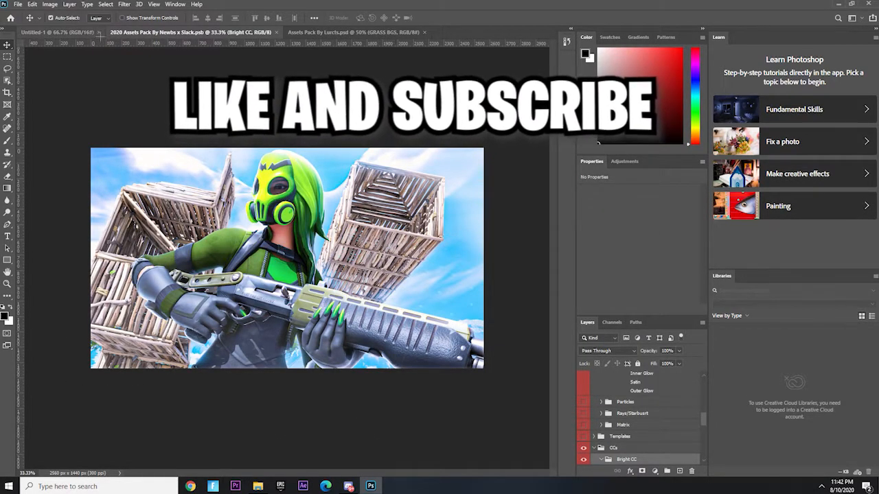
Copy render 12 from the Renders folder of the Newbs x Slack pack into the blank 1280 × 720 document, accepting the depth difference.
{"action": "scroll", "coordinate": [621, 425], "scroll_direction": "up", "scroll_amount": 10}
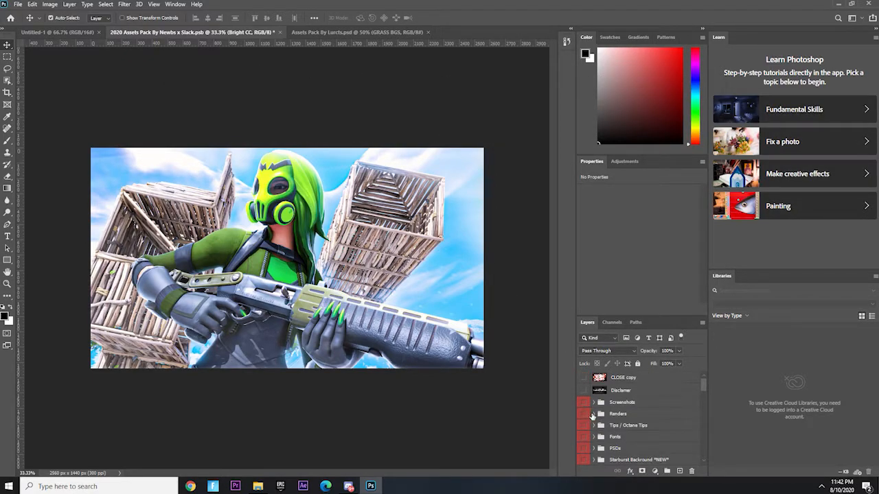
{"action": "left_click", "coordinate": [592, 414]}
{"action": "left_click", "coordinate": [593, 415]}
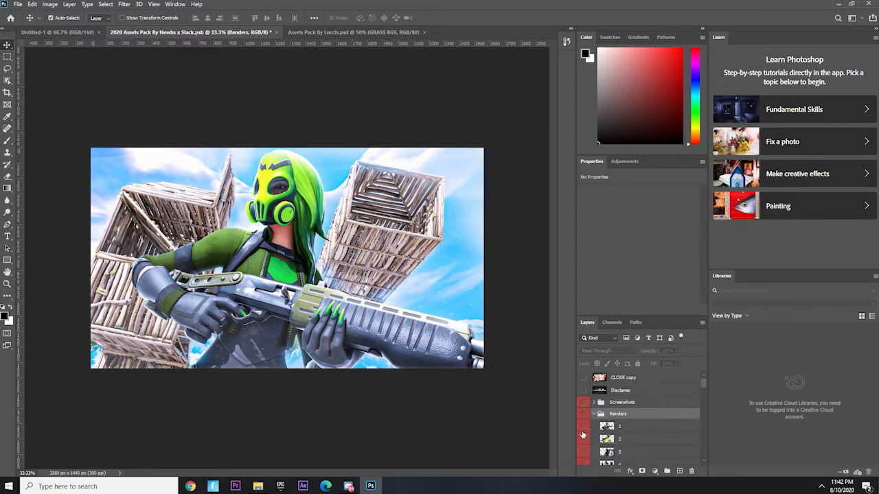
{"action": "scroll", "coordinate": [583, 433], "scroll_direction": "down", "scroll_amount": 3}
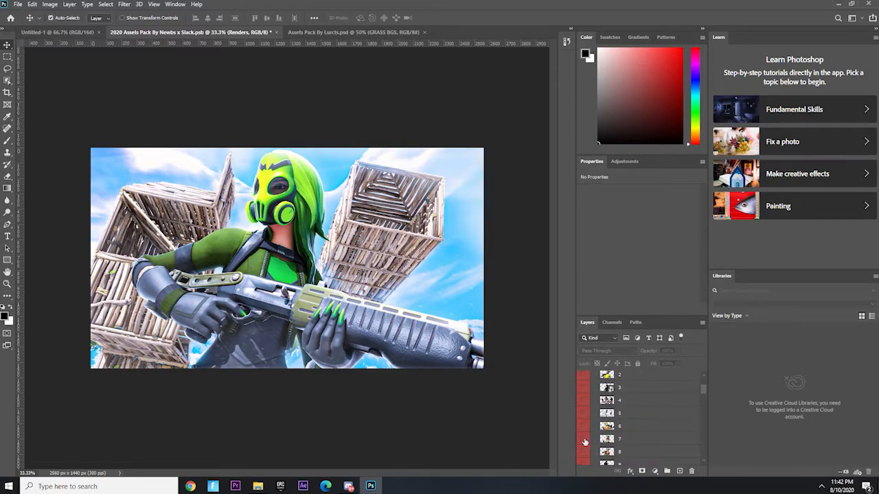
{"action": "scroll", "coordinate": [598, 439], "scroll_direction": "down", "scroll_amount": 2}
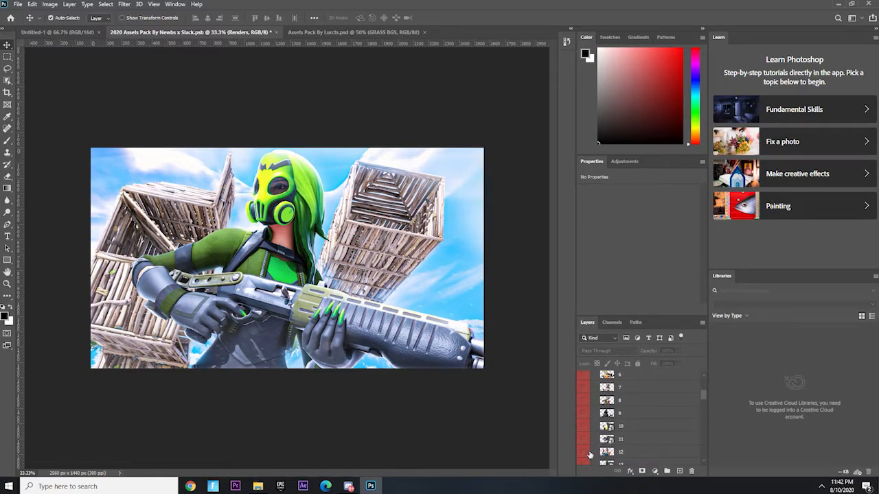
{"action": "left_click", "coordinate": [586, 453]}
{"action": "left_click", "coordinate": [585, 453]}
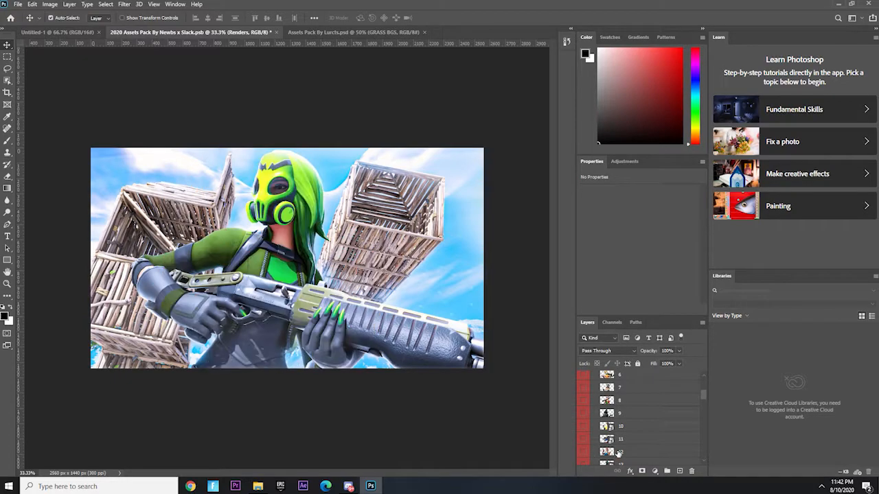
{"action": "left_click_drag", "start_coordinate": [631, 453], "coordinate": [316, 239]}
{"action": "left_click", "coordinate": [427, 186]}
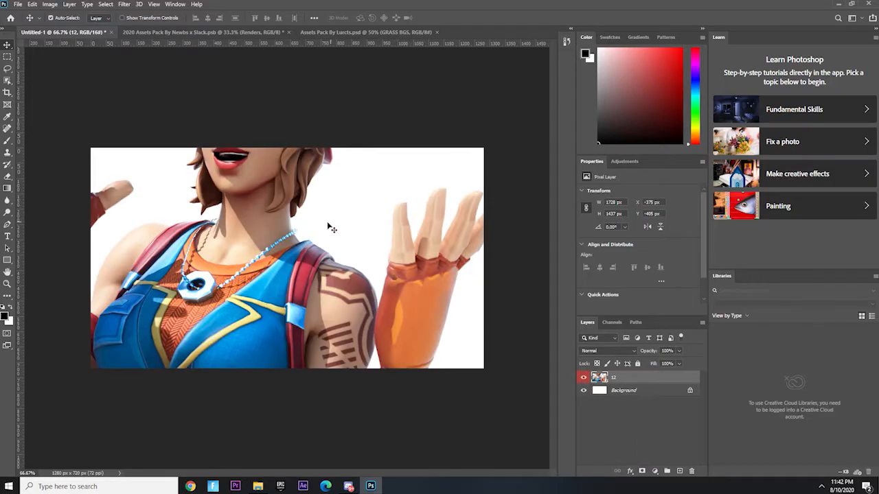
Scale the character render to about 50% and centre it on the canvas so it fills the full height.
{"action": "key", "text": "ctrl+t"}
{"action": "key", "text": "ctrl+minus"}
{"action": "key", "text": "ctrl+minus"}
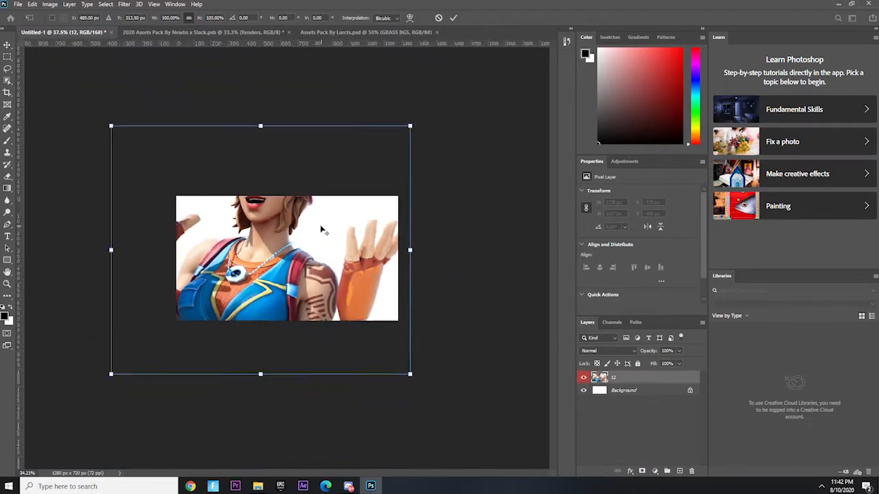
{"action": "left_click_drag", "start_coordinate": [127, 138], "coordinate": [231, 222]}
{"action": "left_click_drag", "start_coordinate": [311, 247], "coordinate": [289, 202]}
{"action": "left_click_drag", "start_coordinate": [209, 177], "coordinate": [235, 202]}
{"action": "left_click_drag", "start_coordinate": [281, 233], "coordinate": [266, 234]}
{"action": "left_click_drag", "start_coordinate": [220, 204], "coordinate": [217, 202]}
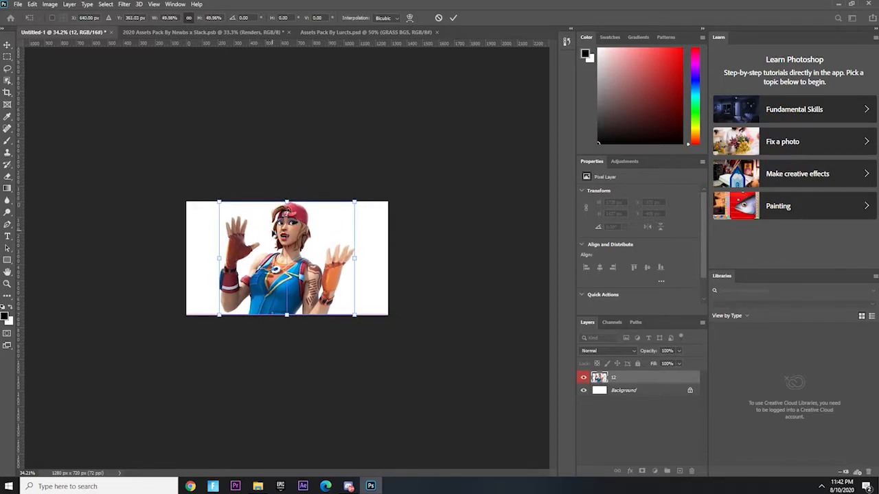
{"action": "key", "text": "ctrl+equal"}
{"action": "key", "text": "ctrl+equal"}
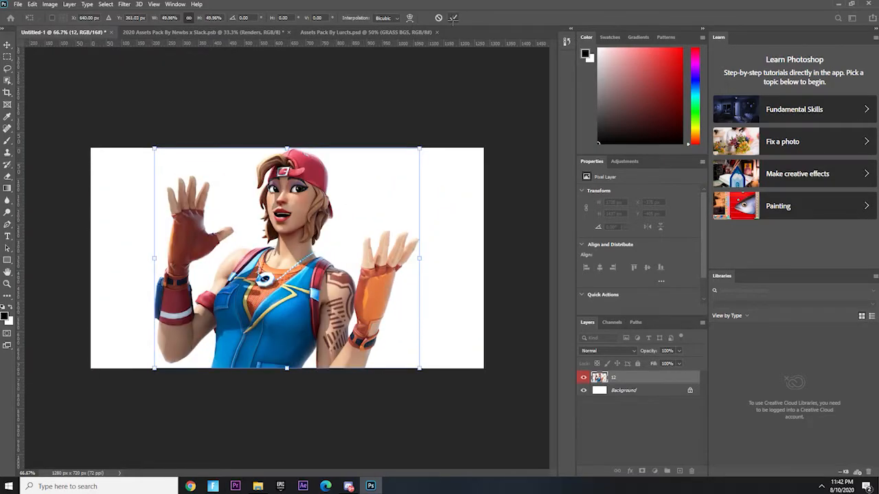
{"action": "left_click", "coordinate": [453, 18]}
{"action": "scroll", "coordinate": [407, 315], "scroll_direction": "down", "scroll_amount": 2}
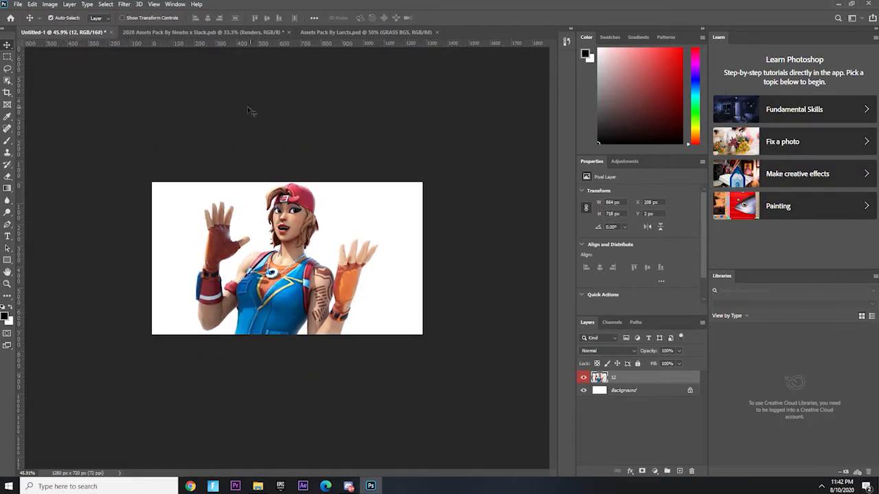
Copy the Sky layer from the GRASS BGS folder of the Lurcts pack into the thumbnail document, accepting the depth difference.
{"action": "left_click", "coordinate": [142, 32]}
{"action": "left_click", "coordinate": [356, 32]}
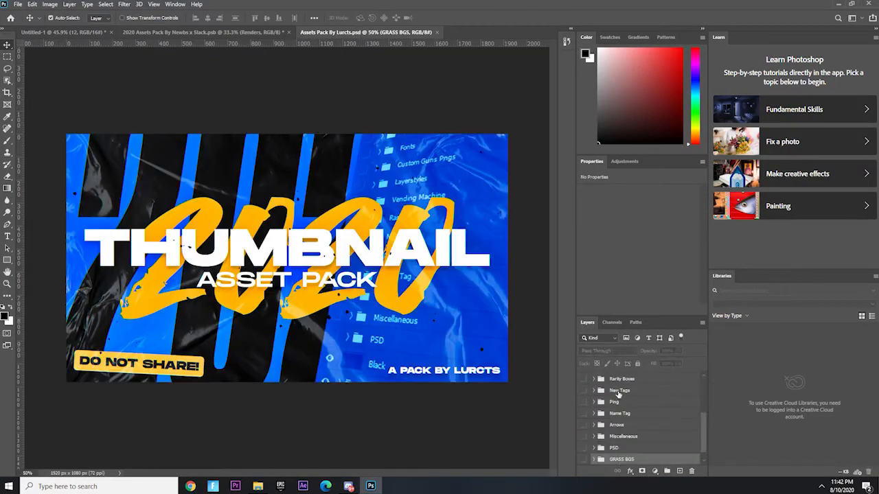
{"action": "scroll", "coordinate": [619, 394], "scroll_direction": "down", "scroll_amount": 1}
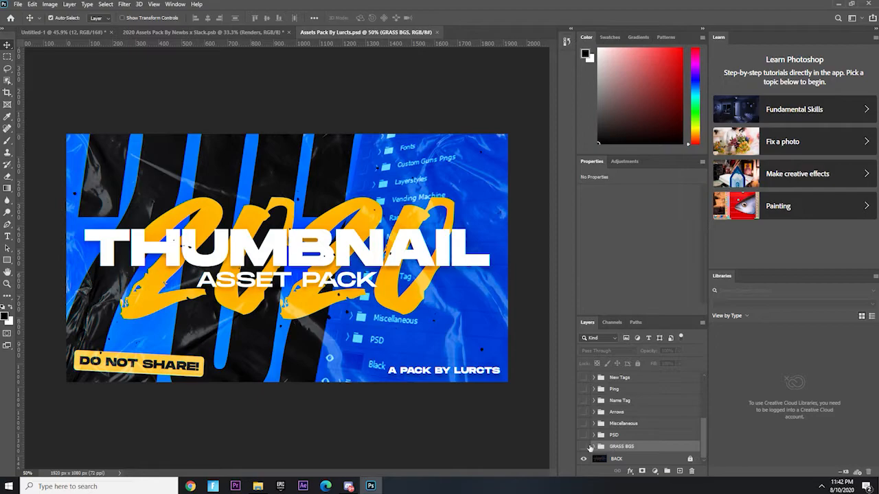
{"action": "left_click", "coordinate": [593, 446]}
{"action": "left_click_drag", "start_coordinate": [82, 32], "coordinate": [296, 259]}
{"action": "left_click", "coordinate": [435, 187]}
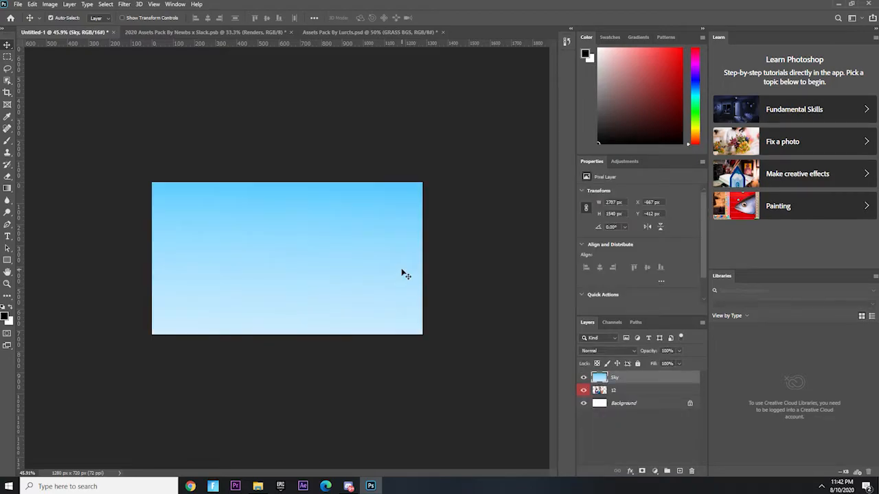
Move the Sky layer beneath the character render, just above the Background layer.
{"action": "scroll", "coordinate": [558, 379], "scroll_direction": "up", "scroll_amount": 2}
{"action": "left_click_drag", "start_coordinate": [621, 379], "coordinate": [624, 403]}
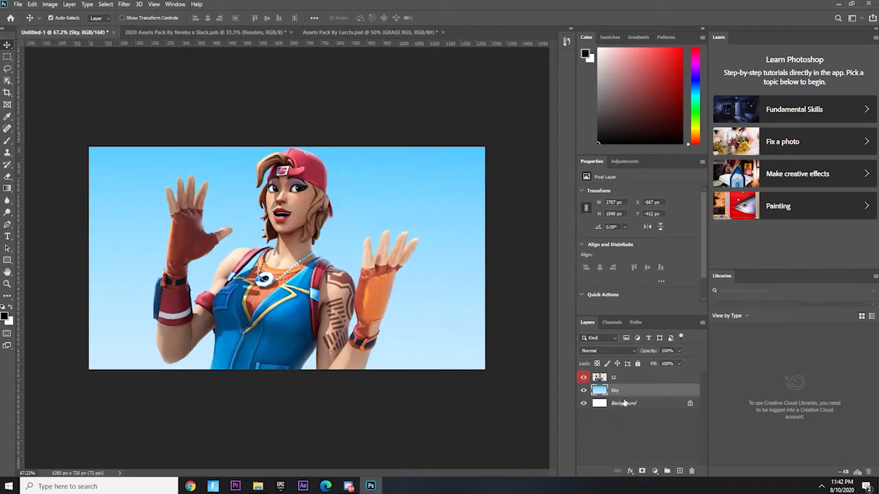
{"action": "scroll", "coordinate": [488, 309], "scroll_direction": "down", "scroll_amount": 2}
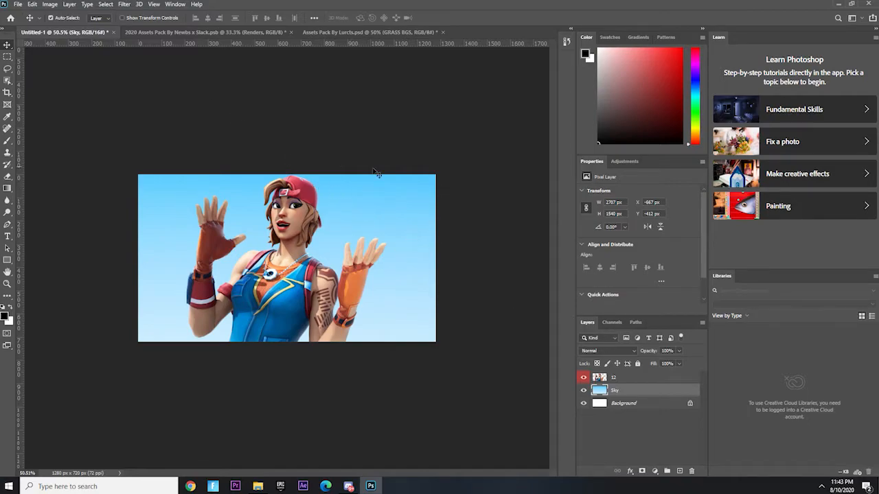
Collapse the CCs folder and expand the Stocks folder in the Newbs x Slack pack.
{"action": "left_click", "coordinate": [275, 32]}
{"action": "scroll", "coordinate": [621, 416], "scroll_direction": "down", "scroll_amount": 5}
{"action": "left_click", "coordinate": [595, 446]}
{"action": "scroll", "coordinate": [594, 446], "scroll_direction": "down", "scroll_amount": 2}
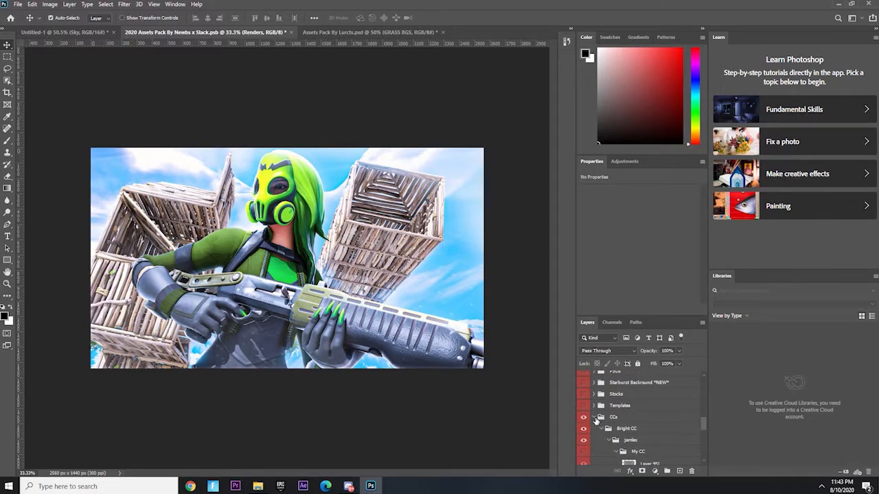
{"action": "left_click", "coordinate": [594, 418]}
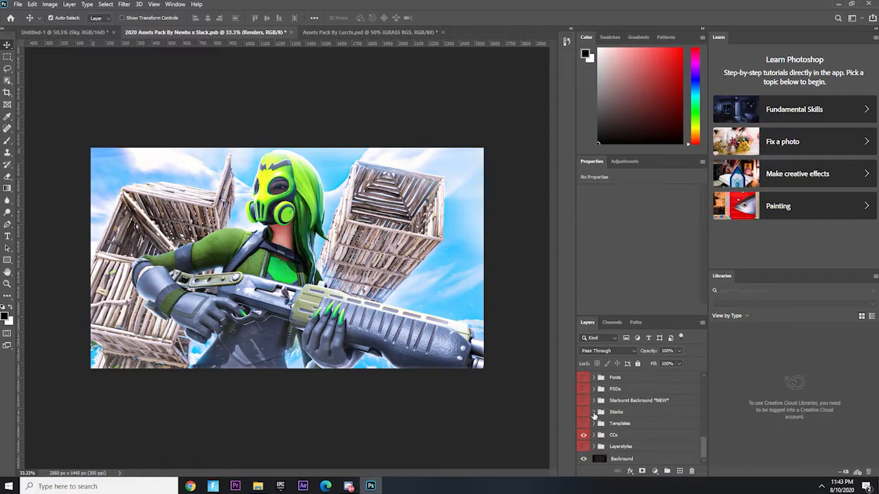
{"action": "left_click", "coordinate": [594, 413]}
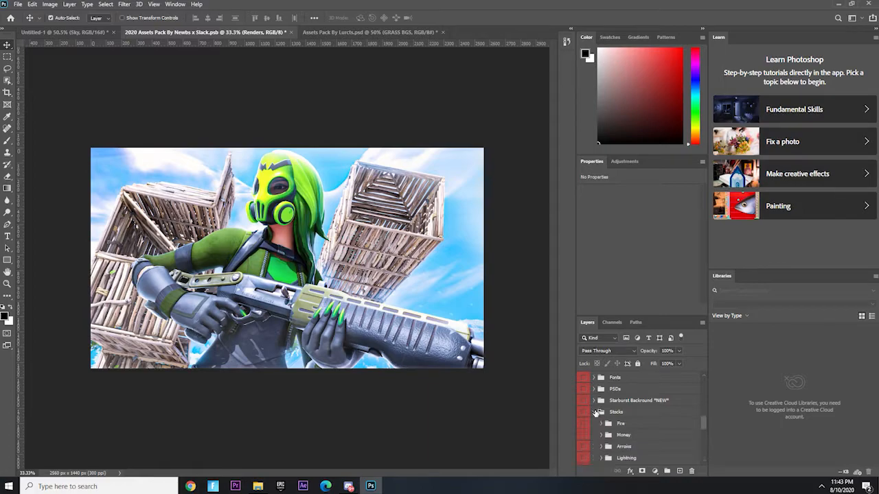
Copy lens flare 1 from the Stocks folder's lens flare group into the thumbnail document and place it above the character render.
{"action": "scroll", "coordinate": [596, 416], "scroll_direction": "down", "scroll_amount": 1}
{"action": "left_click", "coordinate": [601, 422]}
{"action": "scroll", "coordinate": [602, 426], "scroll_direction": "down", "scroll_amount": 2}
{"action": "scroll", "coordinate": [601, 420], "scroll_direction": "up", "scroll_amount": 2}
{"action": "left_click", "coordinate": [602, 422]}
{"action": "scroll", "coordinate": [605, 436], "scroll_direction": "down", "scroll_amount": 1}
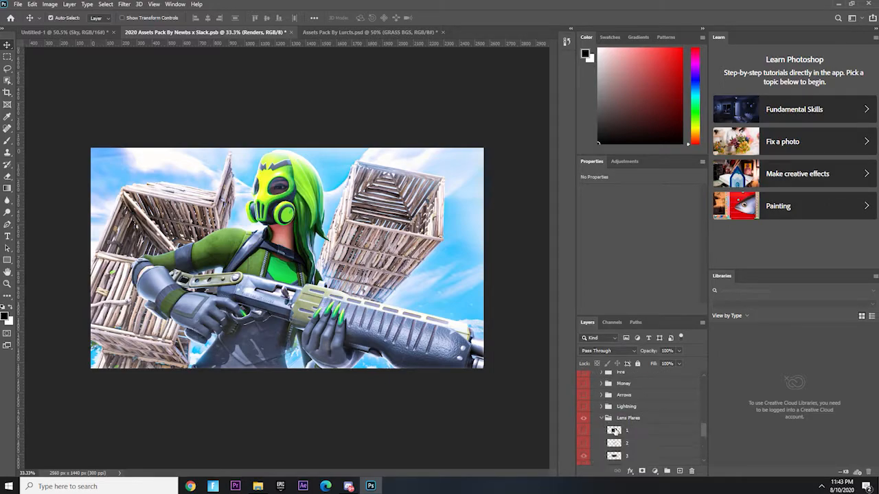
{"action": "left_click", "coordinate": [62, 31]}
{"action": "left_click_drag", "start_coordinate": [62, 32], "coordinate": [382, 295]}
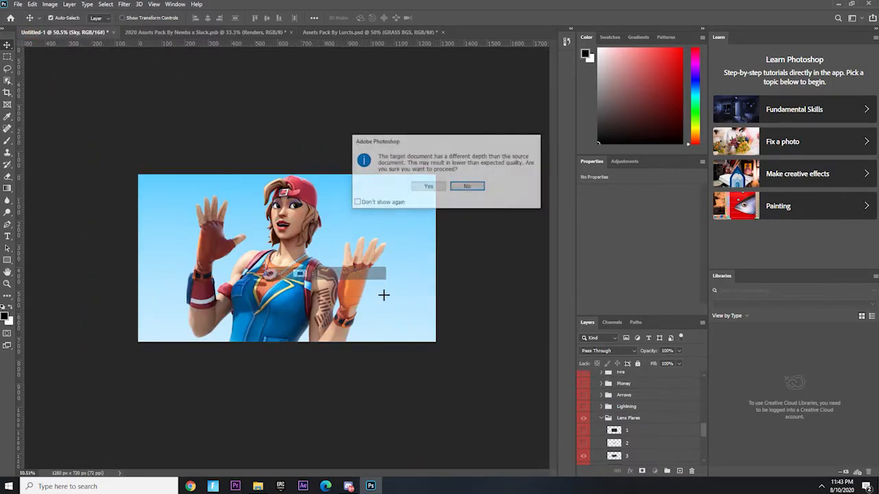
{"action": "left_click", "coordinate": [427, 190]}
{"action": "left_click_drag", "start_coordinate": [622, 398], "coordinate": [618, 373]}
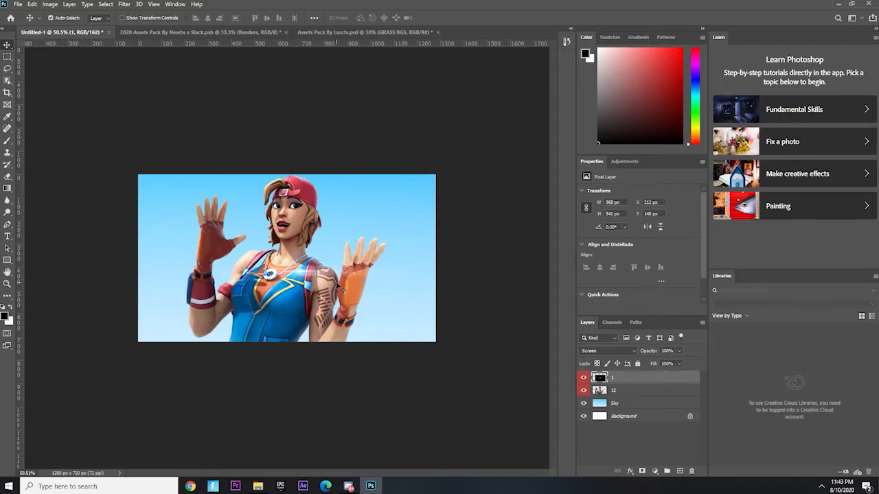
Delete the lens flare layer from the thumbnail document.
{"action": "right_click", "coordinate": [625, 378]}
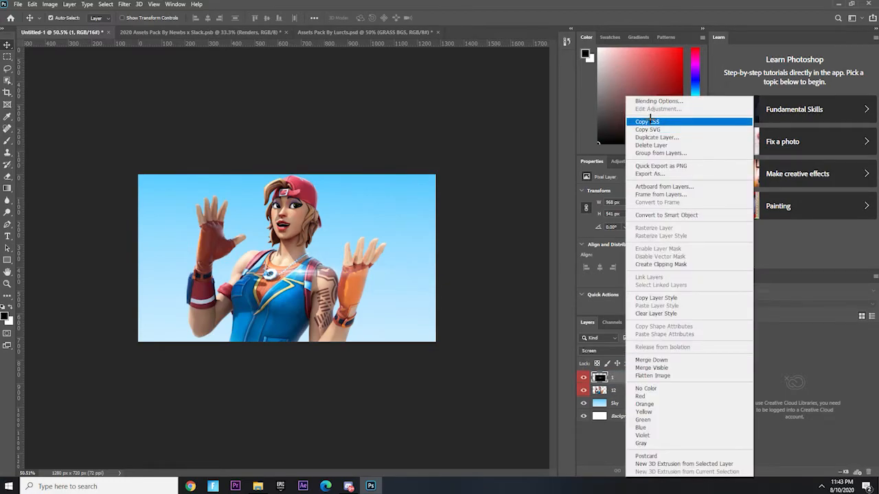
{"action": "left_click", "coordinate": [650, 145]}
{"action": "left_click", "coordinate": [400, 181]}
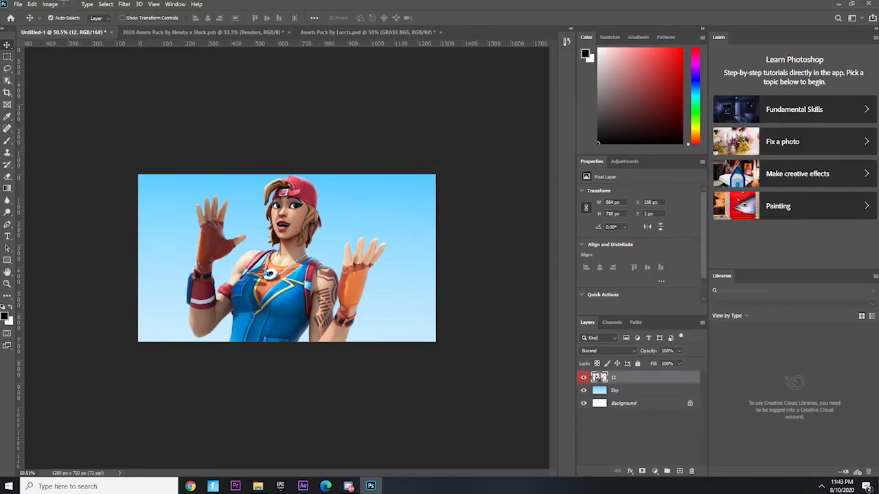
Copy layer 1 from the Rays/Starburst group of the Newbs x Slack pack into the thumbnail document, accepting the depth difference.
{"action": "left_click", "coordinate": [149, 33]}
{"action": "left_click", "coordinate": [593, 415]}
{"action": "scroll", "coordinate": [604, 412], "scroll_direction": "down", "scroll_amount": 5}
{"action": "left_click", "coordinate": [601, 387]}
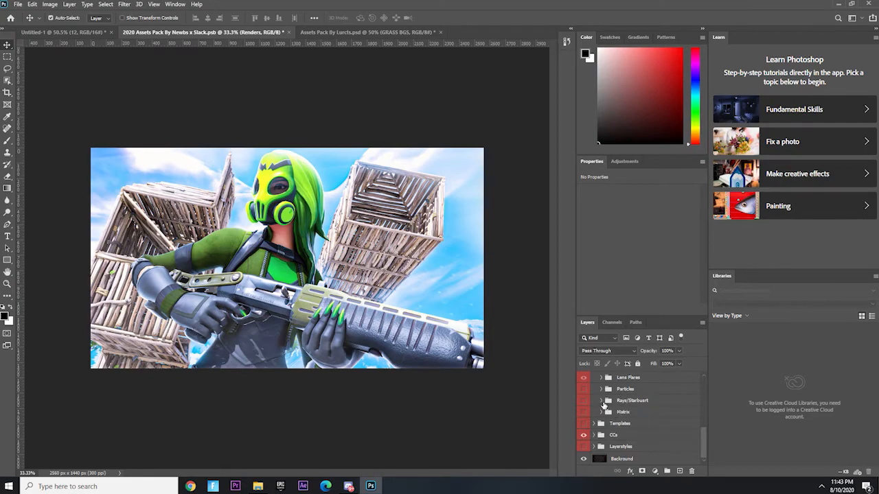
{"action": "left_click", "coordinate": [602, 400]}
{"action": "left_click_drag", "start_coordinate": [613, 413], "coordinate": [251, 237]}
{"action": "left_click", "coordinate": [428, 186]}
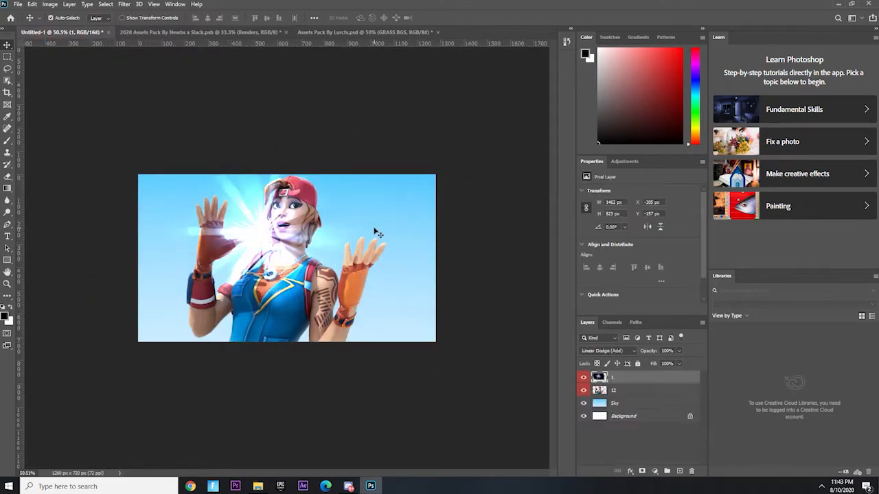
Move the starburst onto the character's upper chest, near the middle of the canvas.
{"action": "scroll", "coordinate": [254, 248], "scroll_direction": "up", "scroll_amount": 2}
{"action": "left_click_drag", "start_coordinate": [243, 203], "coordinate": [296, 243]}
{"action": "scroll", "coordinate": [296, 244], "scroll_direction": "down", "scroll_amount": 3}
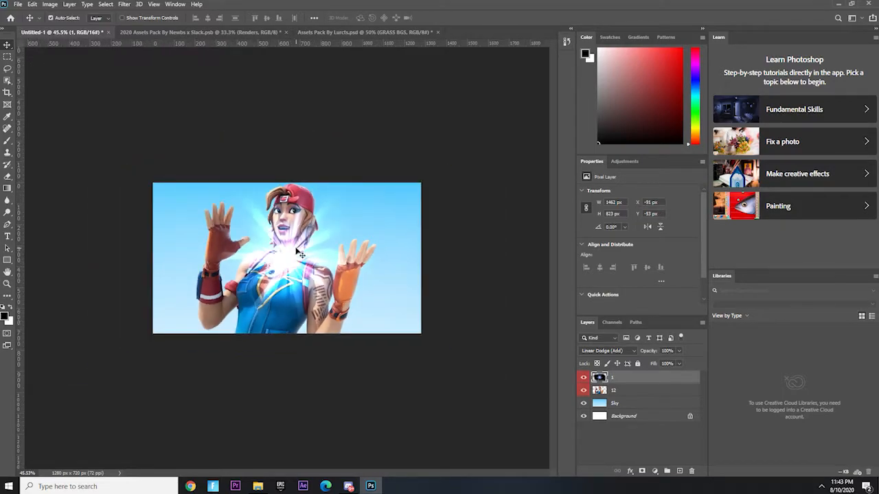
Enlarge the starburst to about 1956 × 1102 px and place it behind the character render in the layer order.
{"action": "key", "text": "ctrl+t"}
{"action": "left_click_drag", "start_coordinate": [439, 171], "coordinate": [542, 114]}
{"action": "left_click_drag", "start_coordinate": [383, 213], "coordinate": [332, 254]}
{"action": "left_click_drag", "start_coordinate": [654, 378], "coordinate": [652, 393]}
{"action": "left_click_drag", "start_coordinate": [336, 238], "coordinate": [336, 248]}
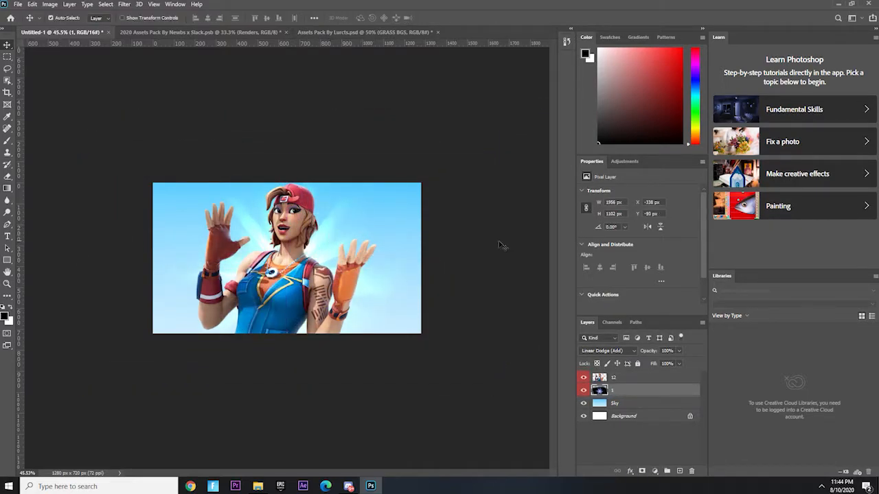
Open the Clouds PNG file from the Desktop folder.
{"action": "left_click", "coordinate": [19, 4]}
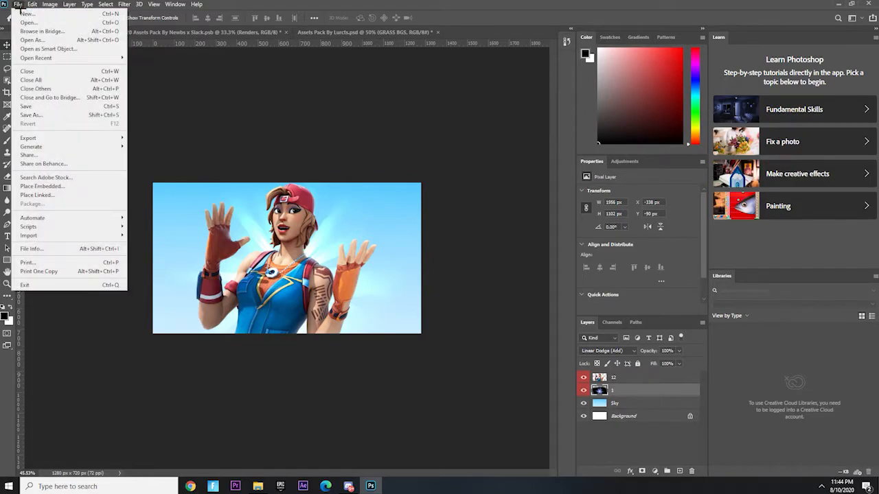
{"action": "left_click", "coordinate": [22, 25]}
{"action": "left_click", "coordinate": [45, 85]}
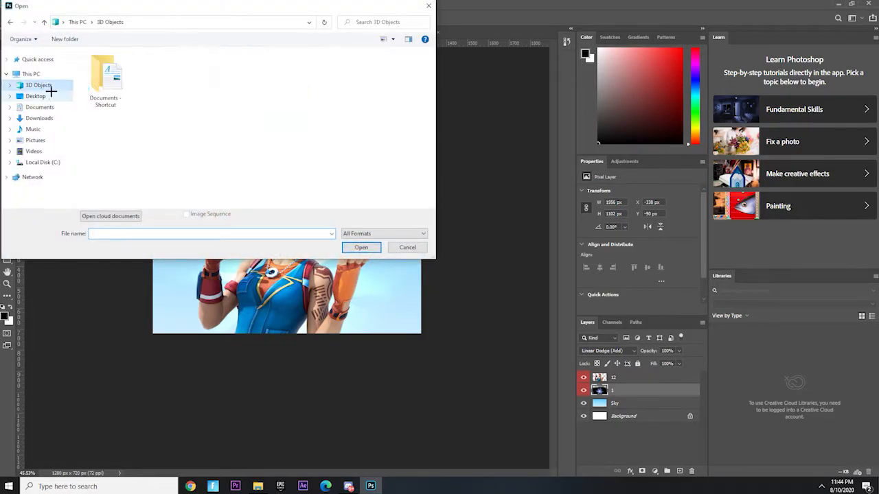
{"action": "left_click", "coordinate": [34, 95]}
{"action": "scroll", "coordinate": [157, 135], "scroll_direction": "down", "scroll_amount": 10}
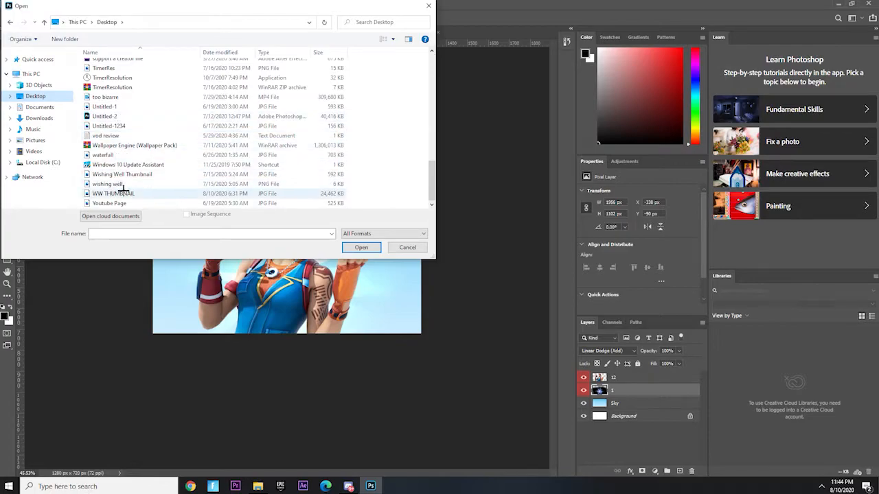
{"action": "scroll", "coordinate": [112, 104], "scroll_direction": "up", "scroll_amount": 2}
{"action": "scroll", "coordinate": [114, 104], "scroll_direction": "up", "scroll_amount": 2}
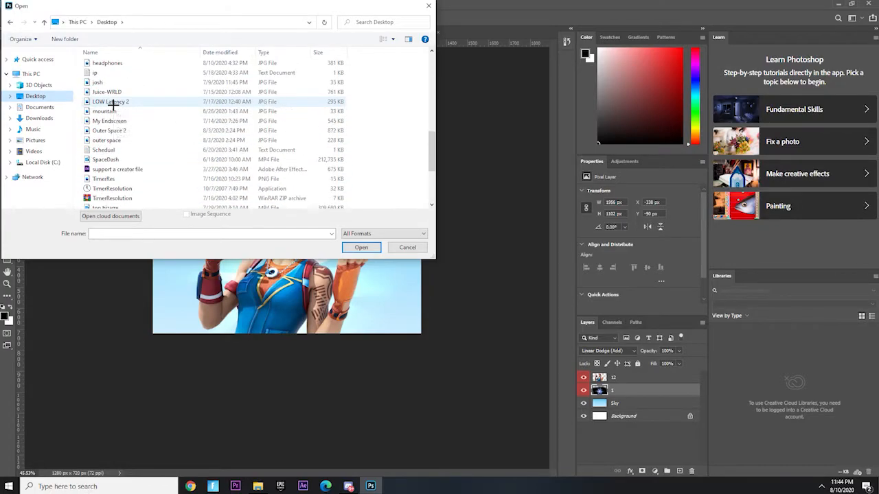
{"action": "scroll", "coordinate": [110, 103], "scroll_direction": "up", "scroll_amount": 5}
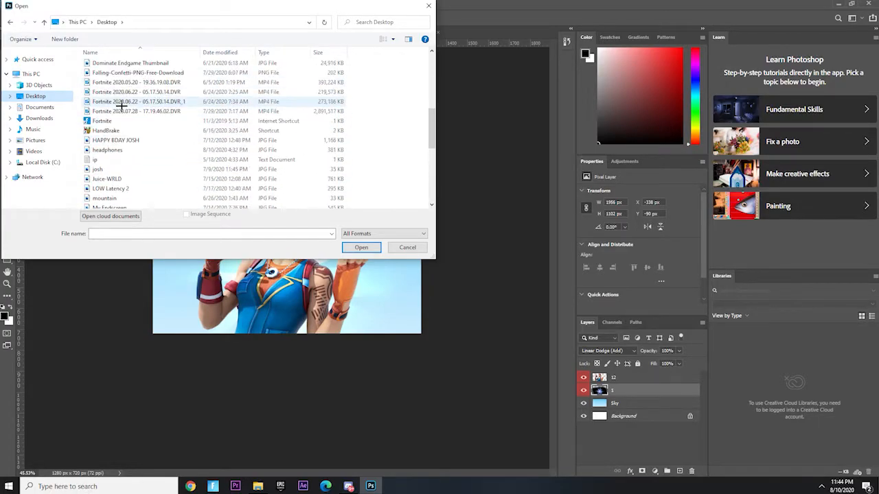
{"action": "double_click", "coordinate": [117, 81]}
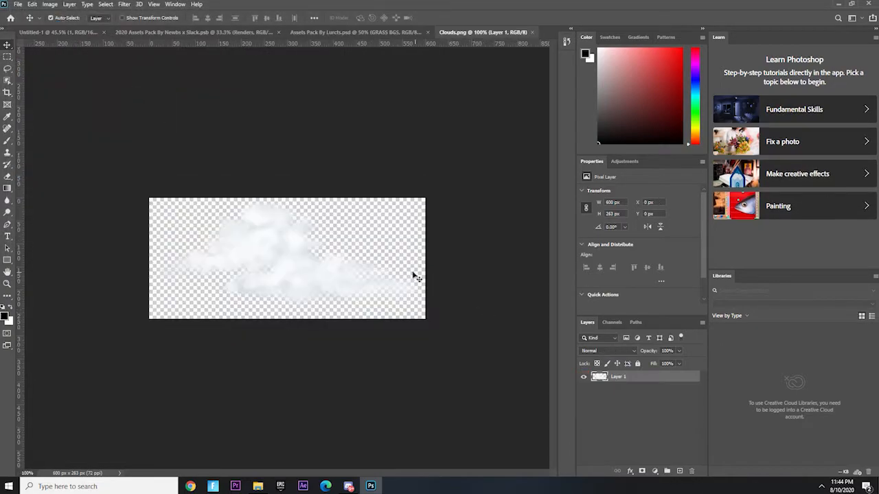
Copy the cloud layer from Clouds.png into the thumbnail document despite the depth difference and close Clouds.png.
{"action": "left_click_drag", "start_coordinate": [659, 382], "coordinate": [278, 264]}
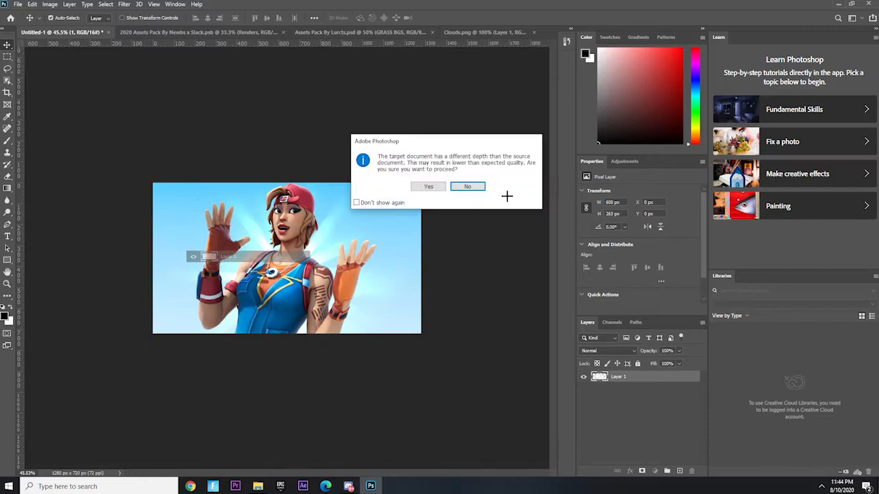
{"action": "left_click", "coordinate": [473, 186]}
{"action": "left_click", "coordinate": [531, 32]}
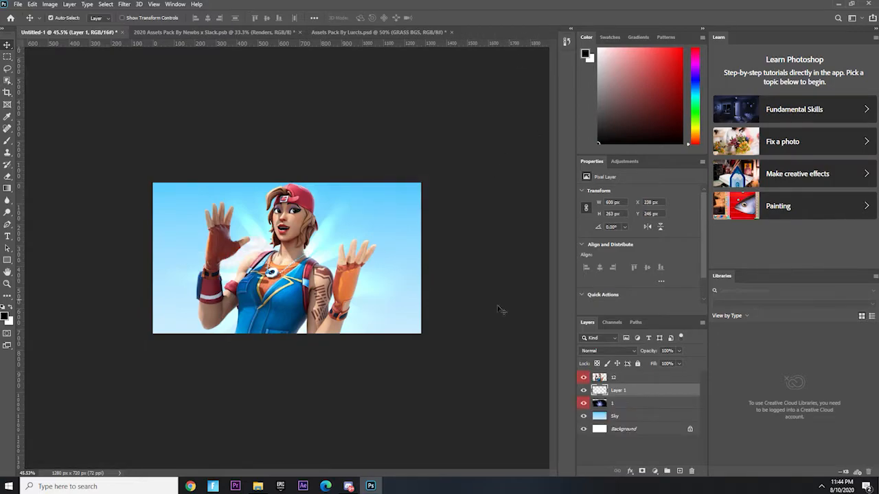
Enlarge the cloud to about 903 × 396 px and place it in the upper-left sky behind the character's raised hand.
{"action": "mouse_move", "coordinate": [260, 263]}
{"action": "left_mouse_down"}
{"action": "mouse_move", "coordinate": [260, 253]}
{"action": "mouse_move", "coordinate": [259, 263]}
{"action": "left_mouse_up"}
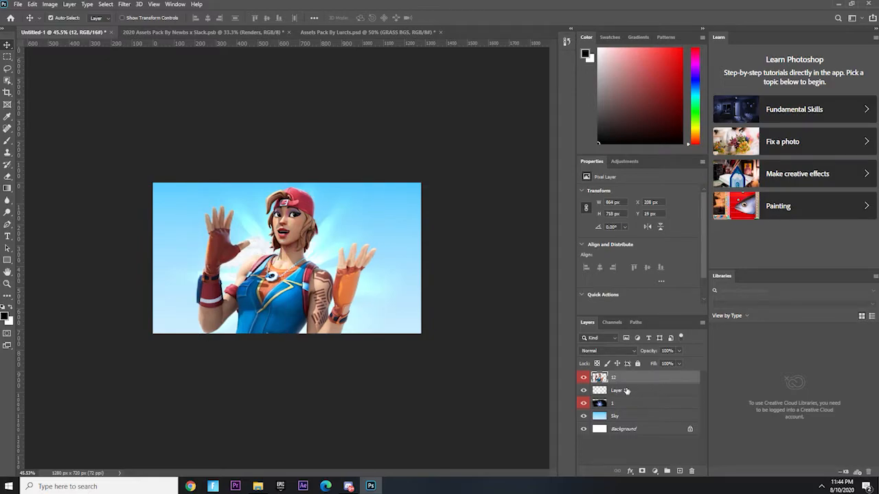
{"action": "left_click", "coordinate": [626, 391]}
{"action": "key", "text": "ctrl+t"}
{"action": "left_click_drag", "start_coordinate": [272, 256], "coordinate": [241, 227]}
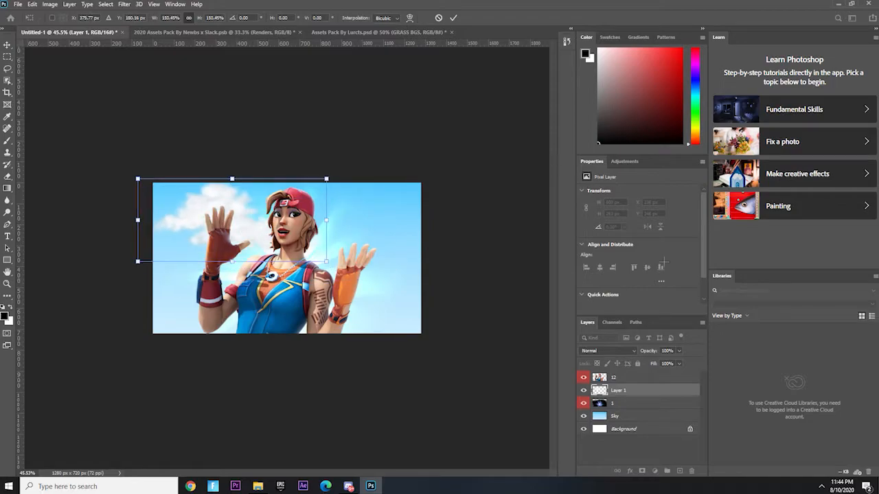
{"action": "key", "text": "Return"}
Duplicate the cloud layer as Layer 1 copy and move the copy to the upper-right sky.
{"action": "right_click", "coordinate": [648, 392]}
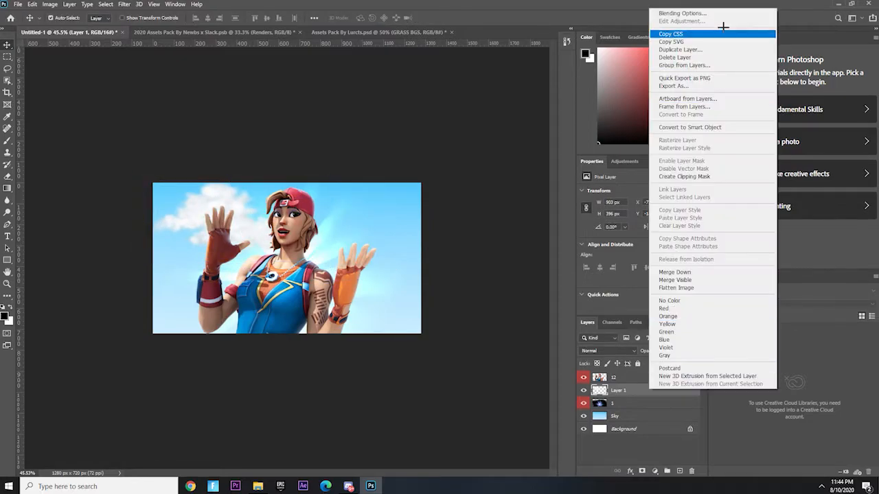
{"action": "left_click", "coordinate": [694, 50]}
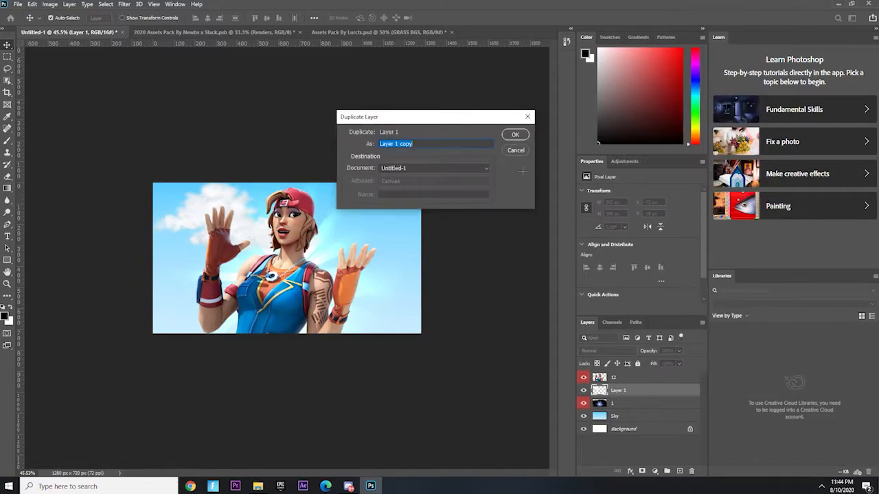
{"action": "left_click", "coordinate": [516, 135]}
{"action": "left_click_drag", "start_coordinate": [240, 214], "coordinate": [364, 201]}
{"action": "left_click_drag", "start_coordinate": [383, 230], "coordinate": [405, 218]}
Enlarge the cloud copy and rotate it about 7° counter-clockwise so it fills the upper-right sky.
{"action": "key", "text": "ctrl+t"}
{"action": "left_click_drag", "start_coordinate": [493, 177], "coordinate": [510, 142]}
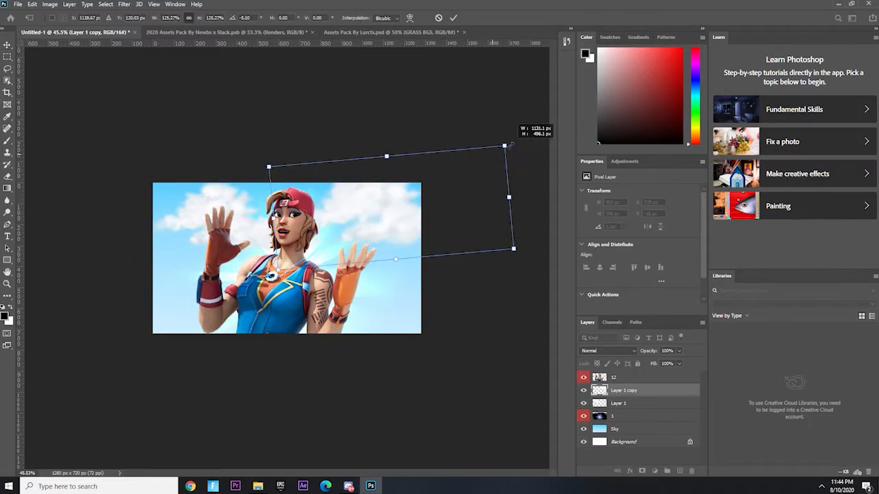
{"action": "left_click_drag", "start_coordinate": [386, 194], "coordinate": [371, 206]}
{"action": "mouse_move", "coordinate": [517, 153]}
{"action": "left_mouse_down"}
{"action": "mouse_move", "coordinate": [520, 136]}
{"action": "mouse_move", "coordinate": [506, 142]}
{"action": "mouse_move", "coordinate": [515, 140]}
{"action": "left_mouse_up"}
{"action": "left_click_drag", "start_coordinate": [417, 183], "coordinate": [397, 190]}
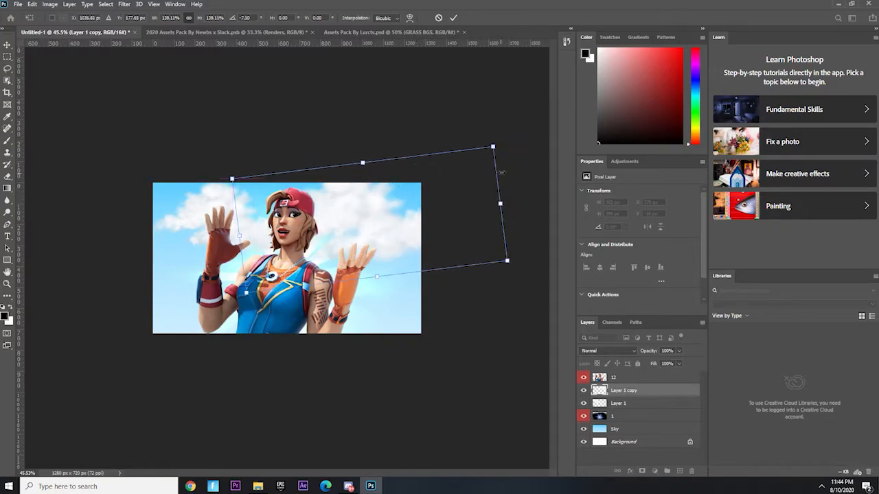
{"action": "mouse_move", "coordinate": [492, 145]}
{"action": "left_mouse_down"}
{"action": "mouse_move", "coordinate": [472, 157]}
{"action": "mouse_move", "coordinate": [485, 149]}
{"action": "left_mouse_up"}
{"action": "left_click_drag", "start_coordinate": [396, 179], "coordinate": [403, 179]}
{"action": "key", "text": "Return"}
Place the starburst layer above both cloud layers, directly beneath the character render.
{"action": "left_click_drag", "start_coordinate": [621, 416], "coordinate": [624, 386]}
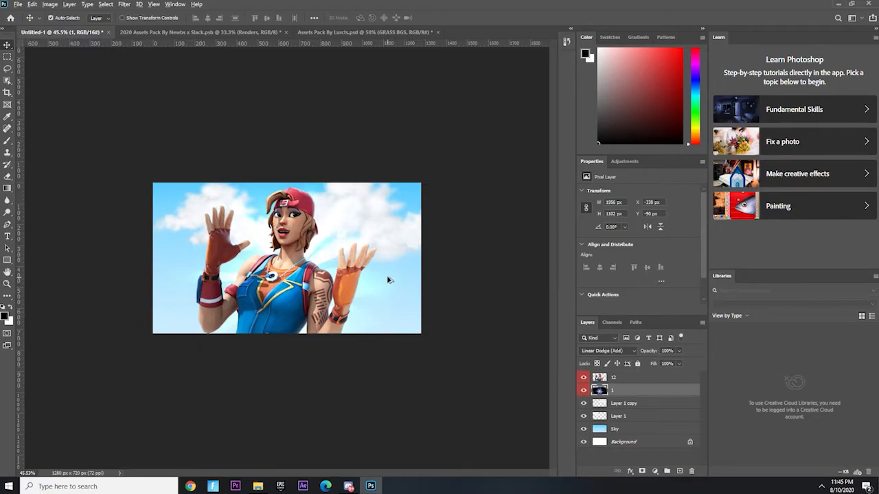
Draw a black rectangle about 1309 × 91 px across the canvas's upper edge, behind the character render.
{"action": "scroll", "coordinate": [388, 279], "scroll_direction": "up", "scroll_amount": 4}
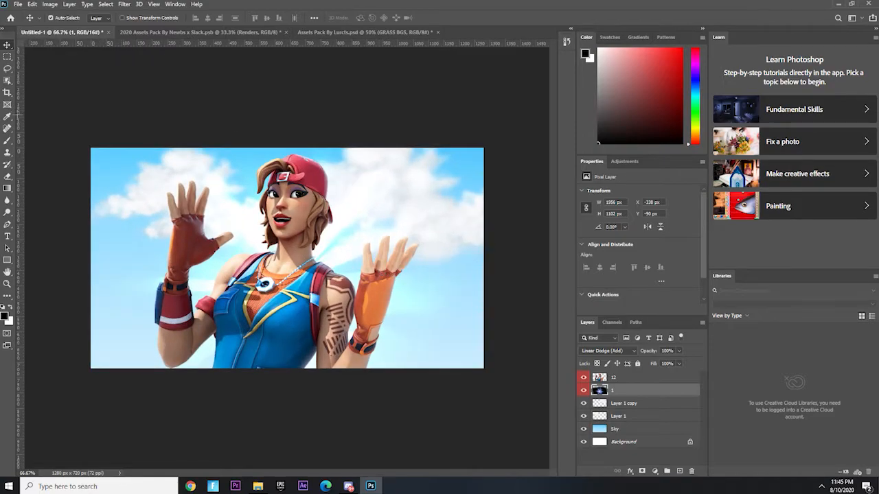
{"action": "left_click", "coordinate": [7, 260]}
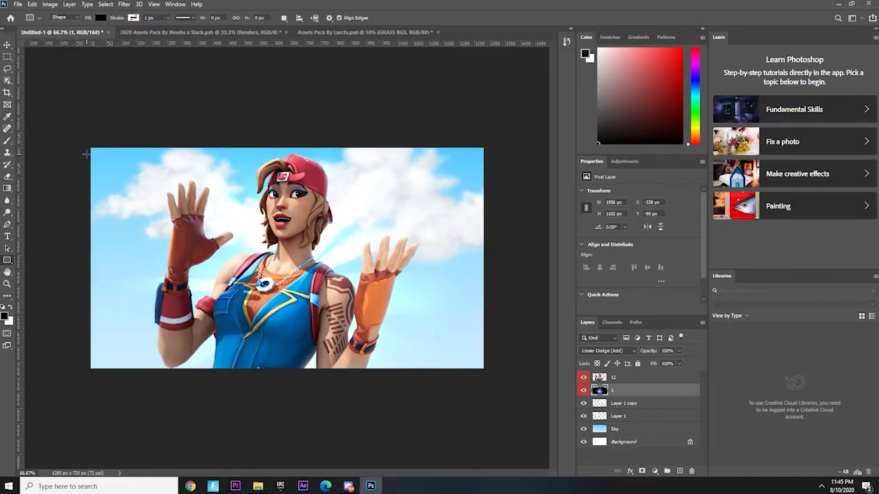
{"action": "left_click_drag", "start_coordinate": [87, 146], "coordinate": [488, 181]}
{"action": "left_click_drag", "start_coordinate": [488, 178], "coordinate": [488, 174]}
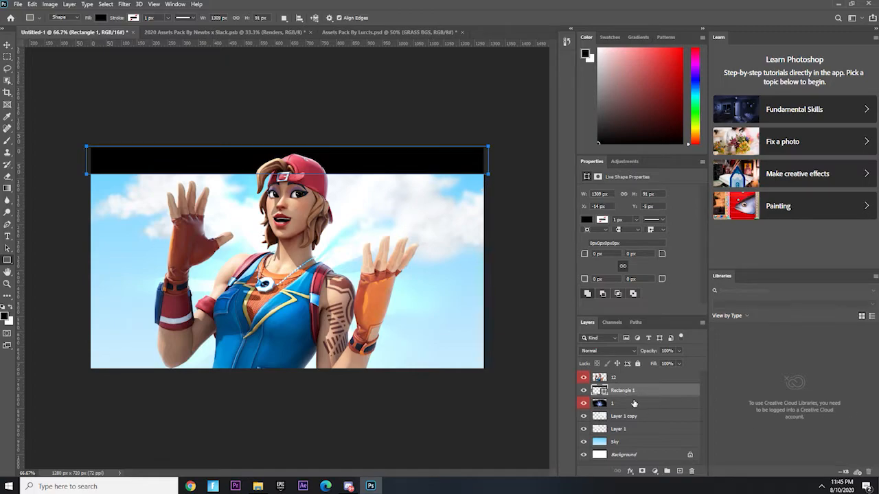
Draw a second black rectangle about 1396 × 153 px overlapping the canvas's lower edge, in front of the character render.
{"action": "left_click", "coordinate": [631, 378]}
{"action": "left_click_drag", "start_coordinate": [87, 350], "coordinate": [69, 343]}
{"action": "key", "text": "ctrl+z"}
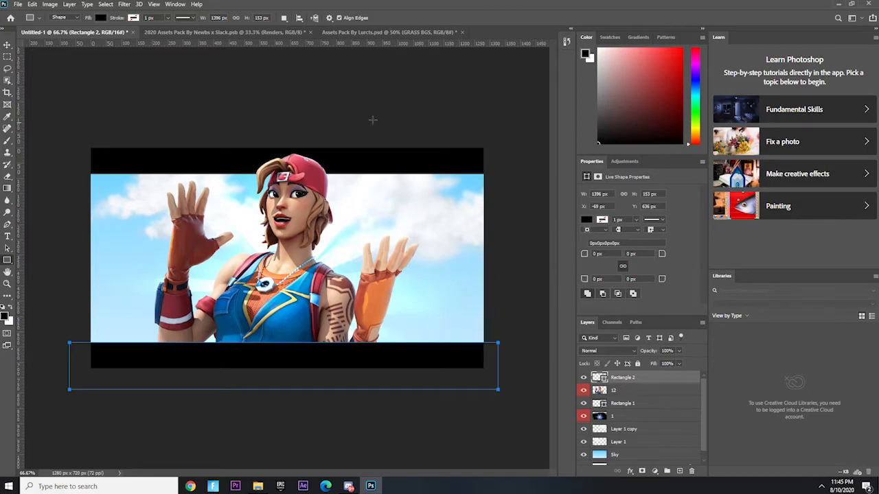
Scale the character render down to about 818 × 679 px and shift it slightly right so its cap overlaps the upper bar.
{"action": "left_click", "coordinate": [7, 45]}
{"action": "left_click", "coordinate": [624, 392]}
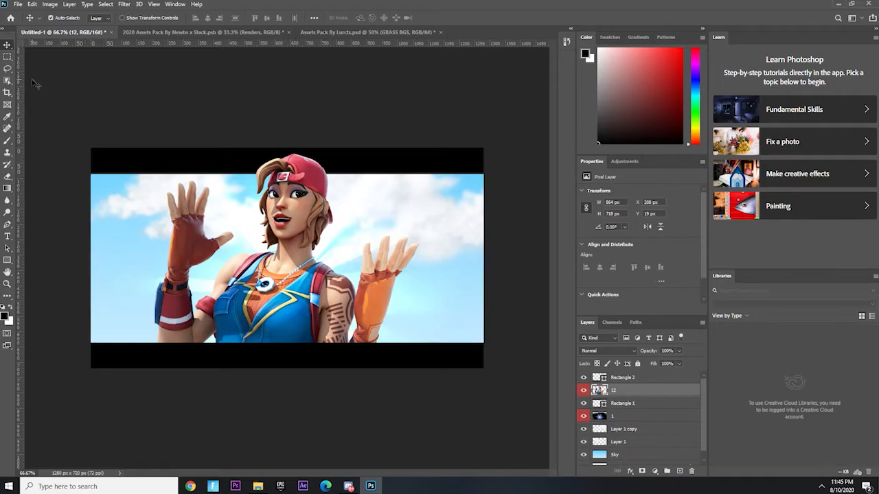
{"action": "key", "text": "ctrl+t"}
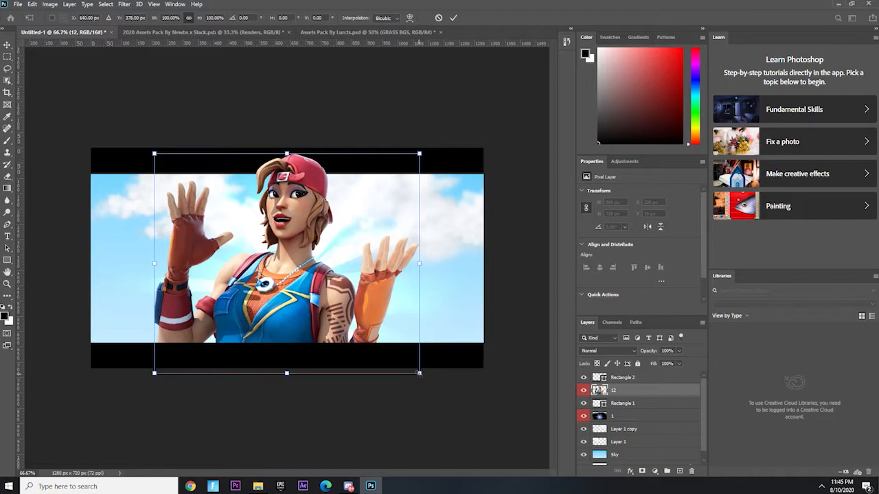
{"action": "left_click_drag", "start_coordinate": [419, 375], "coordinate": [405, 360]}
{"action": "left_click_drag", "start_coordinate": [325, 309], "coordinate": [335, 308]}
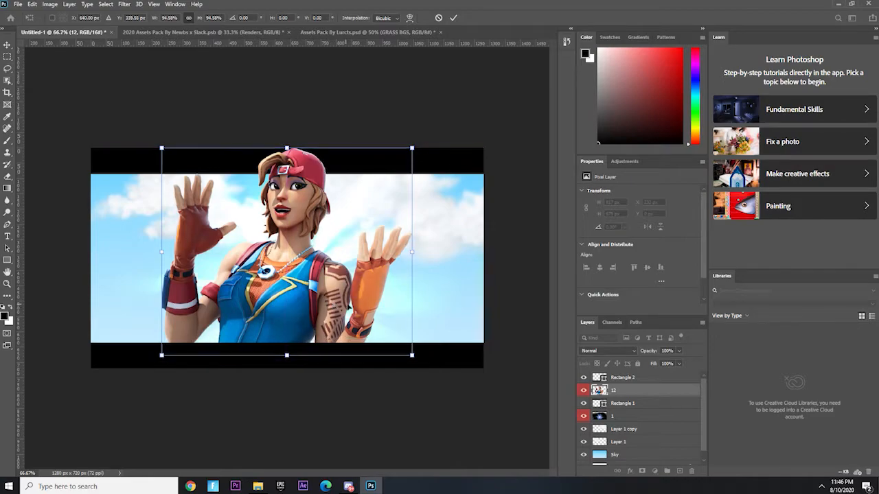
{"action": "left_click", "coordinate": [453, 17]}
{"action": "mouse_move", "coordinate": [264, 271]}
{"action": "left_mouse_down"}
{"action": "mouse_move", "coordinate": [280, 251]}
{"action": "mouse_move", "coordinate": [271, 271]}
{"action": "left_mouse_up"}
Place the vevo PNG from the Desktop as a linked image and position it in the canvas's lower-left corner.
{"action": "left_click", "coordinate": [17, 5]}
{"action": "left_click", "coordinate": [43, 195]}
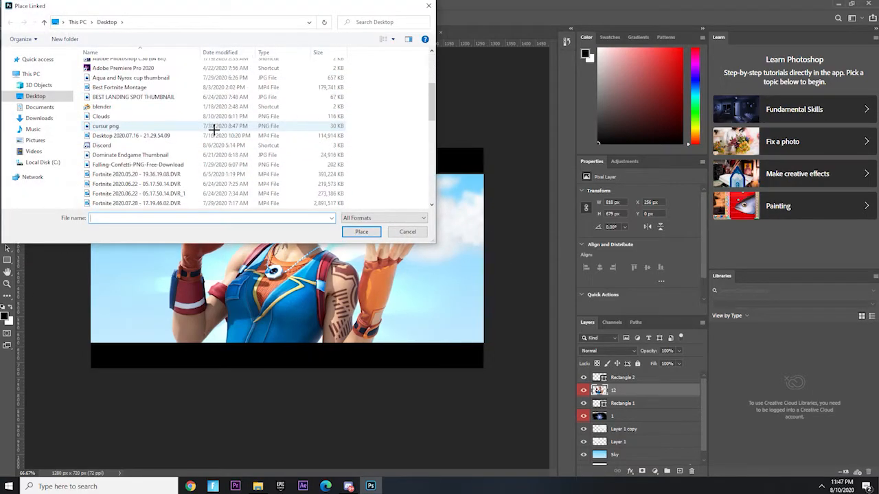
{"action": "scroll", "coordinate": [214, 129], "scroll_direction": "down", "scroll_amount": 10}
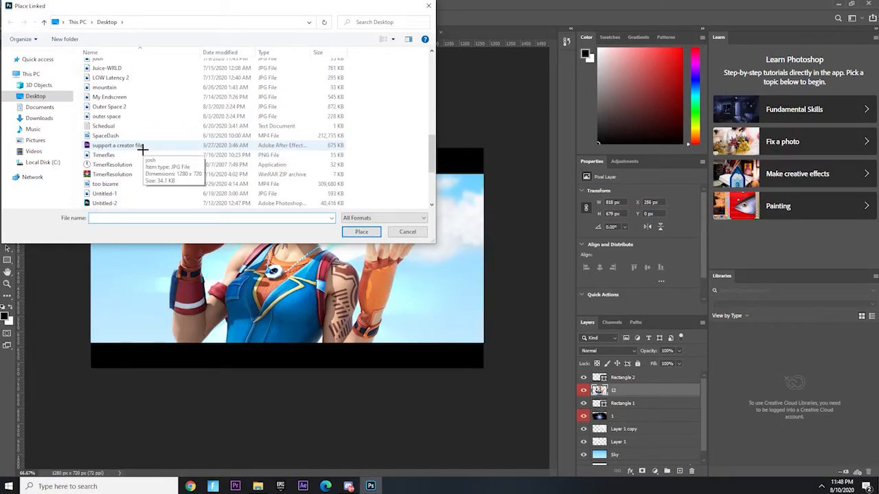
{"action": "scroll", "coordinate": [141, 171], "scroll_direction": "down", "scroll_amount": 2}
{"action": "left_click", "coordinate": [130, 165]}
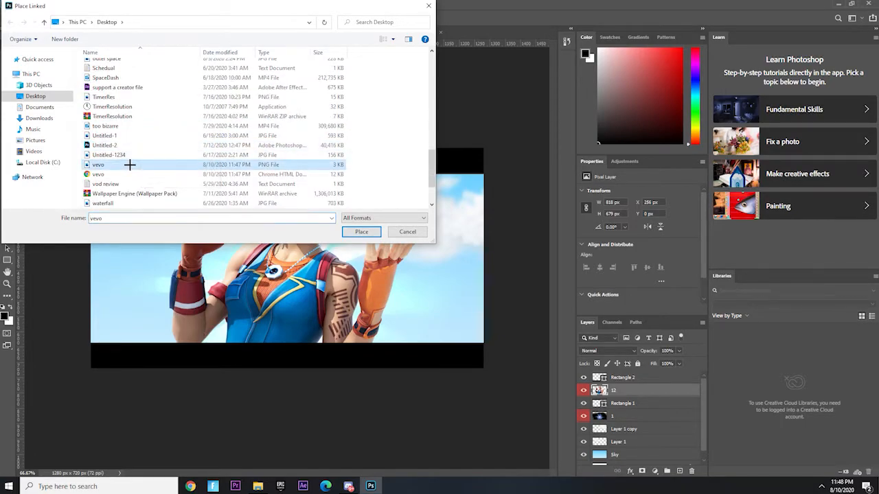
{"action": "left_click", "coordinate": [362, 233]}
{"action": "left_click_drag", "start_coordinate": [316, 254], "coordinate": [174, 352]}
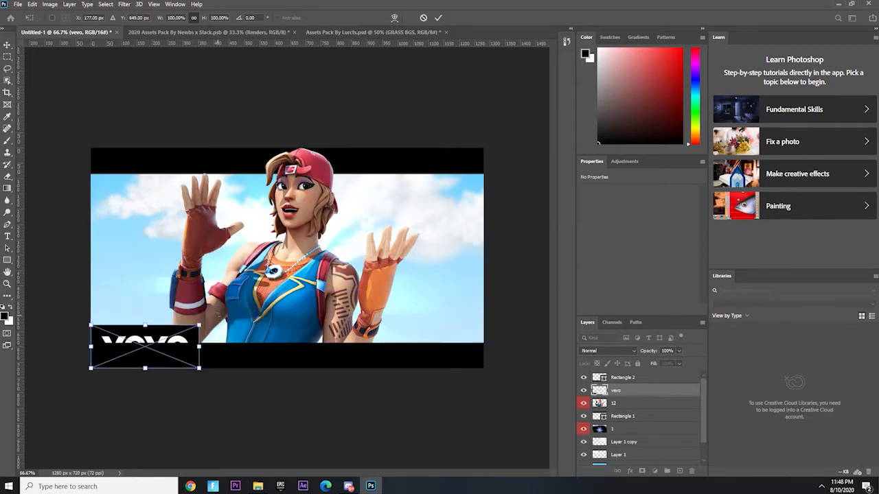
Scale the vevo logo to about 209 × 84 px to fit the lower black bar and bring its layer above Rectangle 2.
{"action": "scroll", "coordinate": [195, 322], "scroll_direction": "up", "scroll_amount": 5}
{"action": "scroll", "coordinate": [197, 323], "scroll_direction": "up", "scroll_amount": 1}
{"action": "left_click_drag", "start_coordinate": [306, 467], "coordinate": [258, 468]}
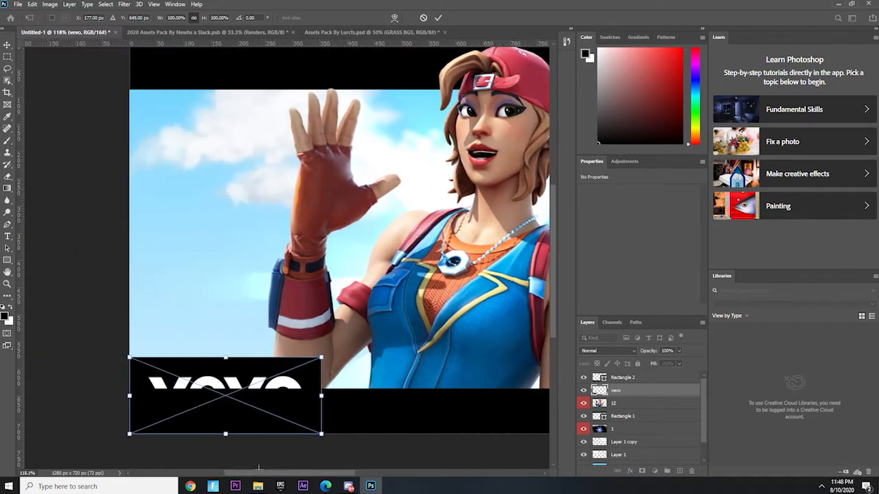
{"action": "left_click_drag", "start_coordinate": [320, 358], "coordinate": [249, 406]}
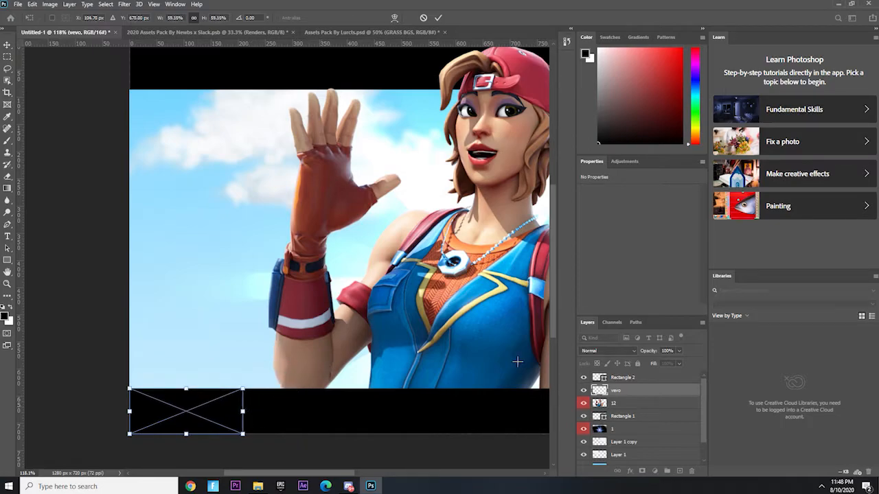
{"action": "scroll", "coordinate": [395, 302], "scroll_direction": "down", "scroll_amount": 3}
{"action": "key", "text": "Return"}
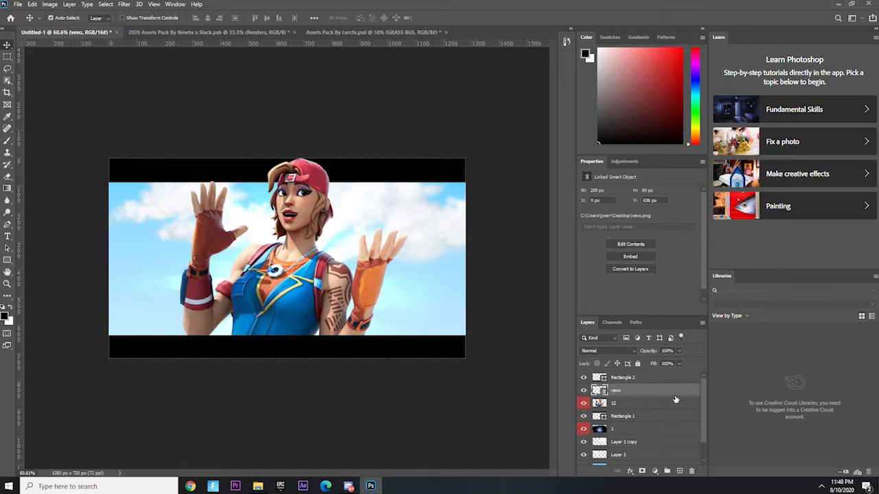
{"action": "left_click_drag", "start_coordinate": [646, 393], "coordinate": [642, 378]}
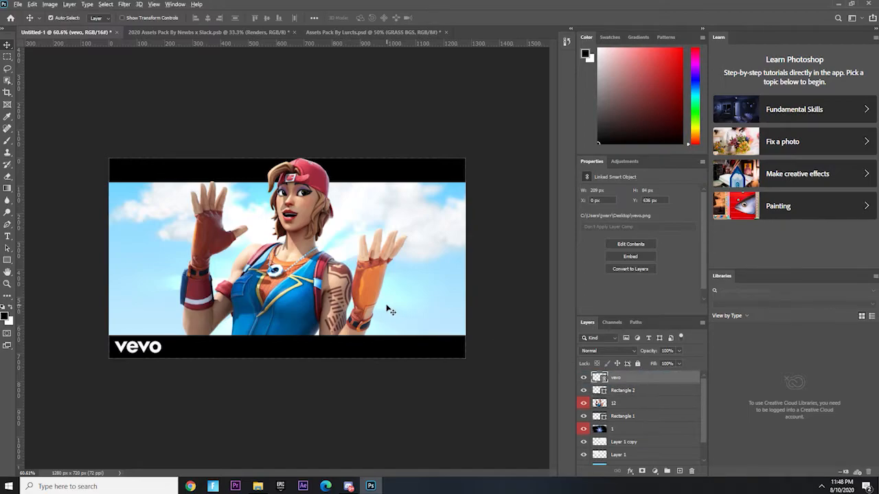
{"action": "scroll", "coordinate": [387, 305], "scroll_direction": "down", "scroll_amount": 3}
{"action": "scroll", "coordinate": [378, 294], "scroll_direction": "up", "scroll_amount": 6}
{"action": "scroll", "coordinate": [376, 289], "scroll_direction": "down", "scroll_amount": 3}
{"action": "scroll", "coordinate": [391, 322], "scroll_direction": "down", "scroll_amount": 1}
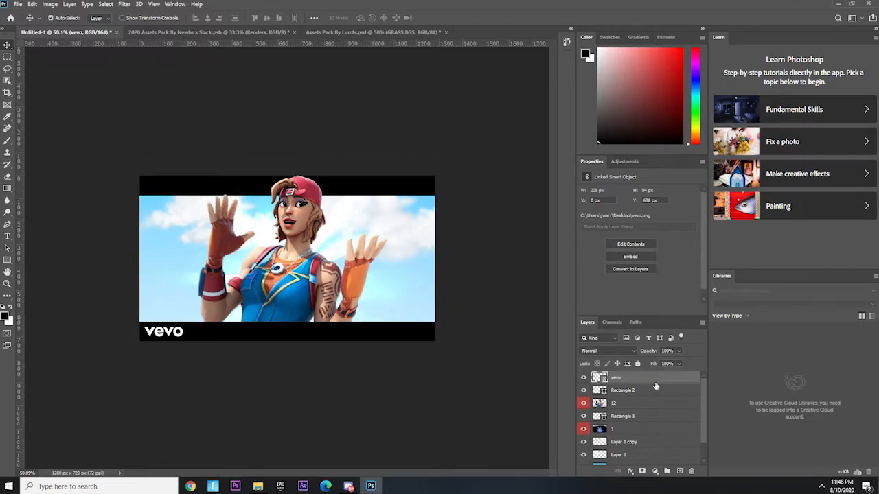
Add an Outer Glow effect to the character render layer 12 and set its glow colour to white (ffffff).
{"action": "left_click", "coordinate": [652, 407]}
{"action": "right_click", "coordinate": [640, 410]}
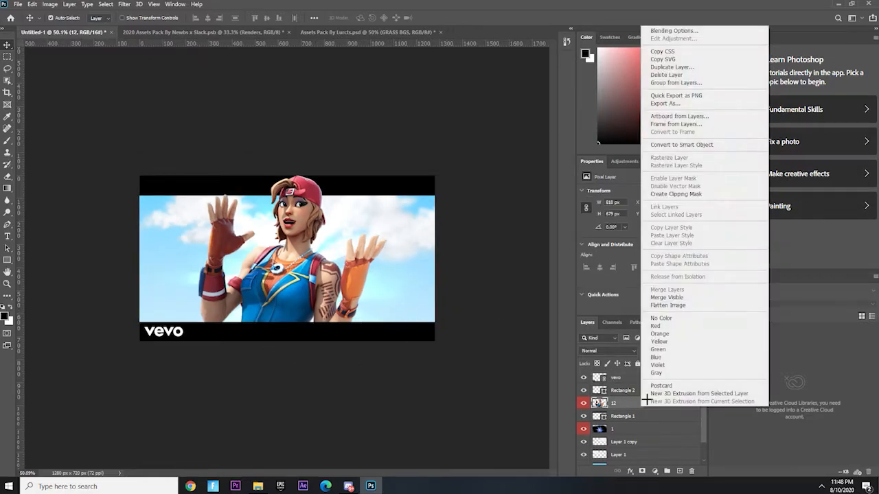
{"action": "left_click", "coordinate": [670, 32]}
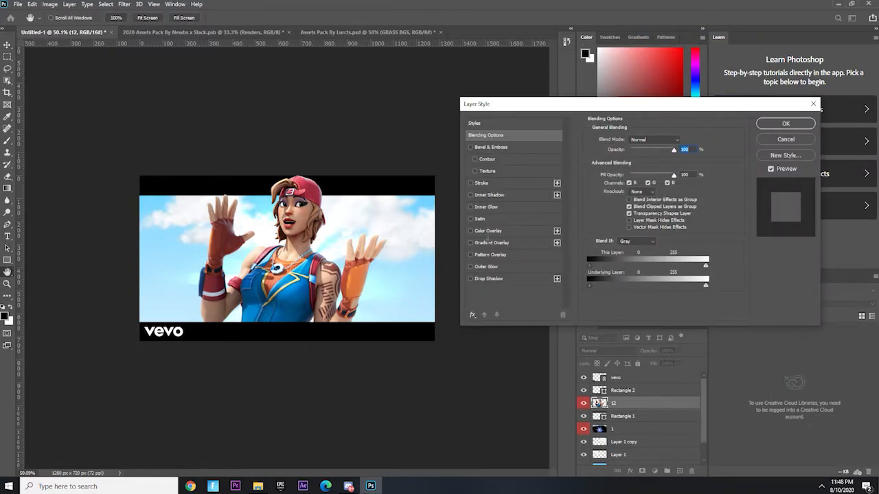
{"action": "left_click", "coordinate": [471, 267]}
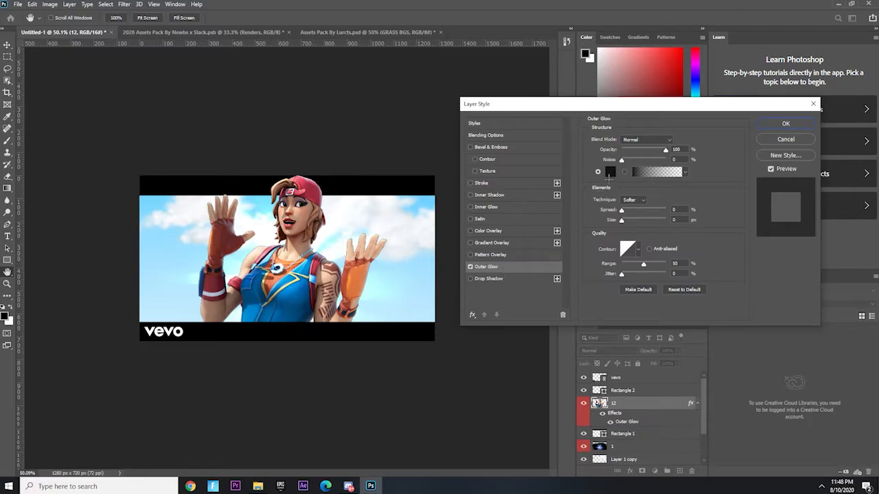
{"action": "left_click", "coordinate": [609, 173]}
{"action": "type", "text": "ffffff"}
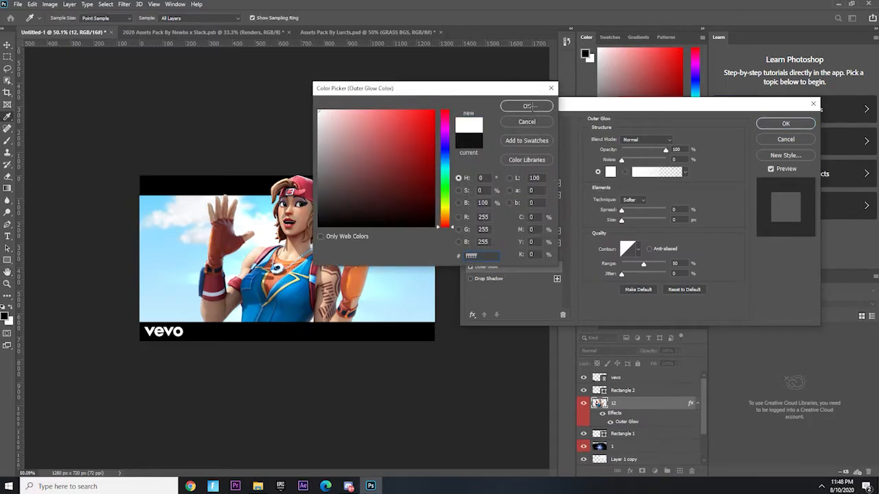
{"action": "left_click", "coordinate": [526, 107]}
{"action": "scroll", "coordinate": [532, 243], "scroll_direction": "up", "scroll_amount": 4}
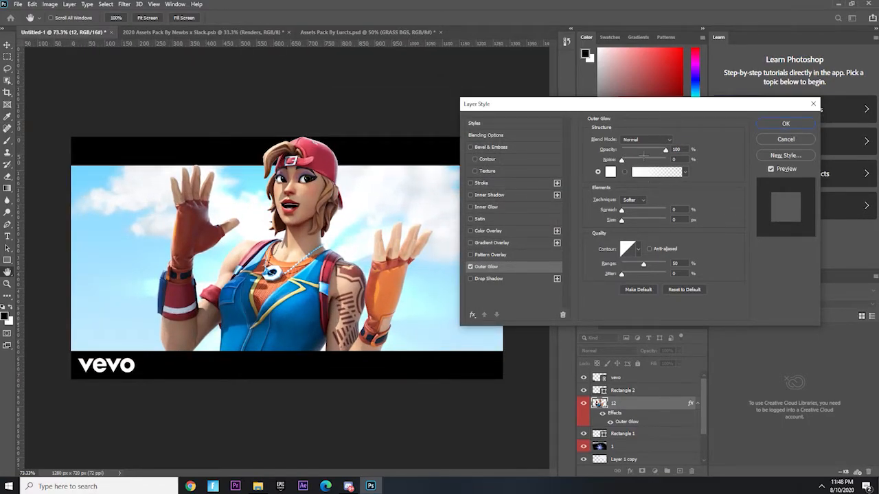
Set the character's outer glow to 43% opacity, 1% spread and 32 px size, and apply the layer style.
{"action": "mouse_move", "coordinate": [621, 221]}
{"action": "left_mouse_down"}
{"action": "mouse_move", "coordinate": [644, 210]}
{"action": "mouse_move", "coordinate": [625, 221]}
{"action": "left_mouse_up"}
{"action": "mouse_move", "coordinate": [665, 149]}
{"action": "left_mouse_down"}
{"action": "mouse_move", "coordinate": [641, 150]}
{"action": "mouse_move", "coordinate": [651, 149]}
{"action": "left_mouse_up"}
{"action": "mouse_move", "coordinate": [643, 210]}
{"action": "left_mouse_down"}
{"action": "mouse_move", "coordinate": [622, 210]}
{"action": "mouse_move", "coordinate": [639, 221]}
{"action": "mouse_move", "coordinate": [631, 220]}
{"action": "left_mouse_up"}
{"action": "left_click_drag", "start_coordinate": [652, 149], "coordinate": [645, 150]}
{"action": "left_click_drag", "start_coordinate": [635, 221], "coordinate": [629, 221]}
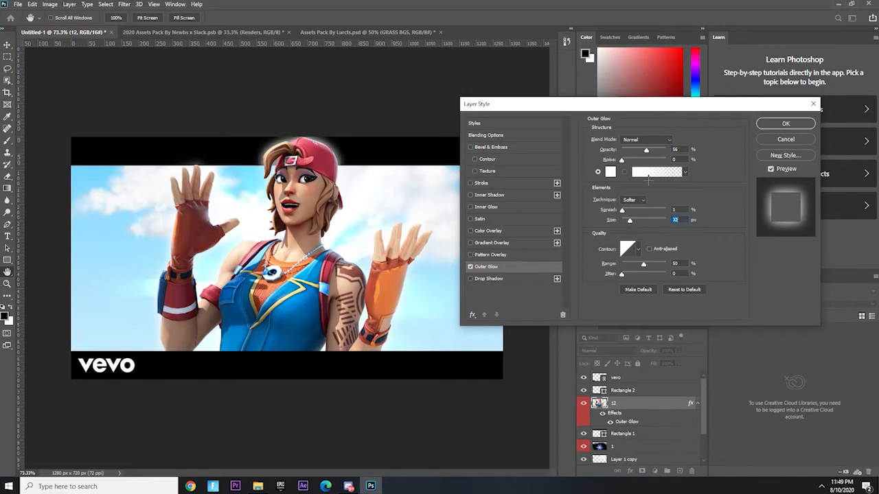
{"action": "left_click_drag", "start_coordinate": [645, 149], "coordinate": [640, 150]}
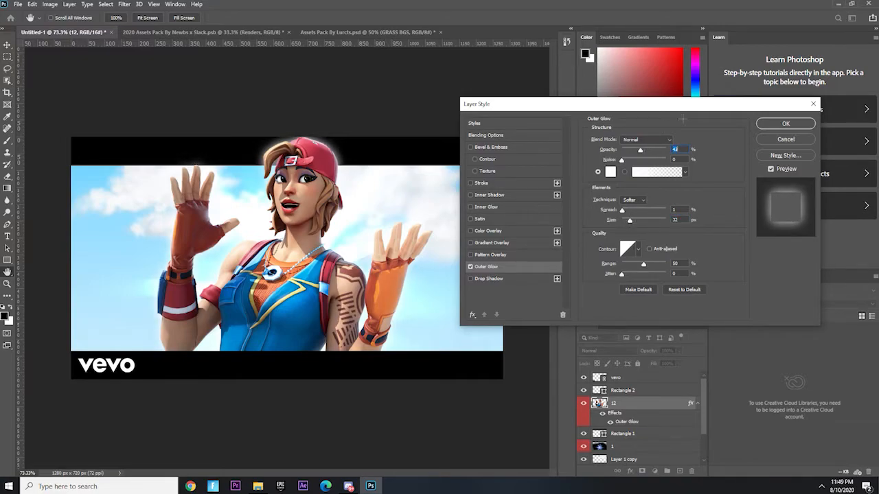
{"action": "left_click", "coordinate": [783, 124]}
{"action": "key", "text": "ctrl+0"}
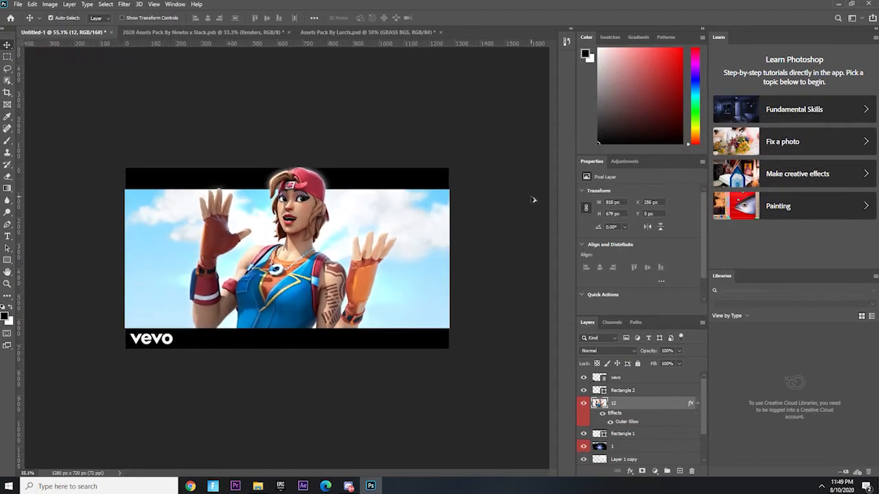
Copy the layer group 1 from Assets Pack By Lurcts.psd into the thumbnail document.
{"action": "left_click", "coordinate": [364, 32]}
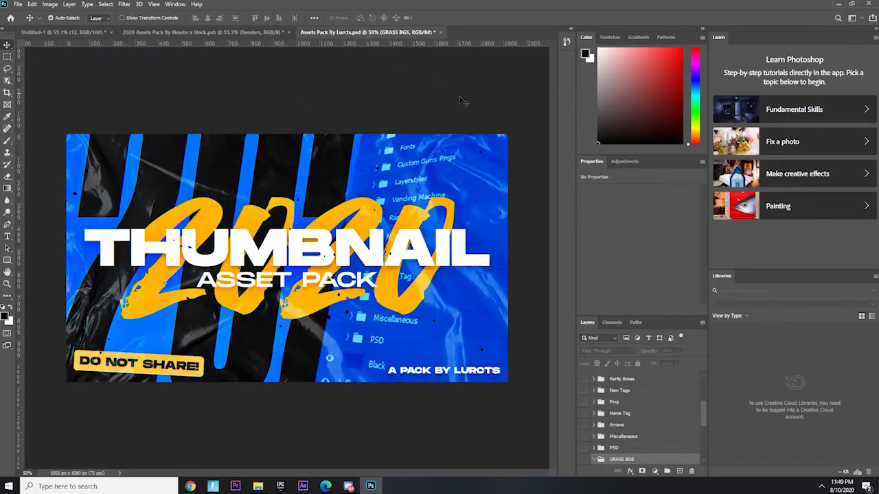
{"action": "scroll", "coordinate": [637, 416], "scroll_direction": "up", "scroll_amount": 3}
{"action": "left_click", "coordinate": [594, 398]}
{"action": "scroll", "coordinate": [604, 405], "scroll_direction": "down", "scroll_amount": 1}
{"action": "left_click", "coordinate": [600, 413]}
{"action": "left_click_drag", "start_coordinate": [599, 413], "coordinate": [278, 252]}
Move the imported group 1 above the vevo layer in the layer stack and make it visible.
{"action": "scroll", "coordinate": [622, 392], "scroll_direction": "up", "scroll_amount": 1}
{"action": "left_click_drag", "start_coordinate": [624, 402], "coordinate": [622, 376]}
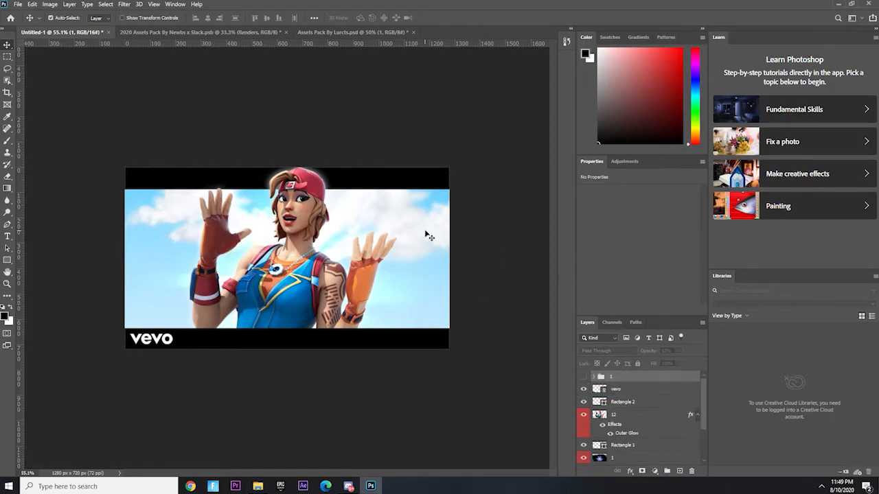
{"action": "left_click", "coordinate": [585, 378]}
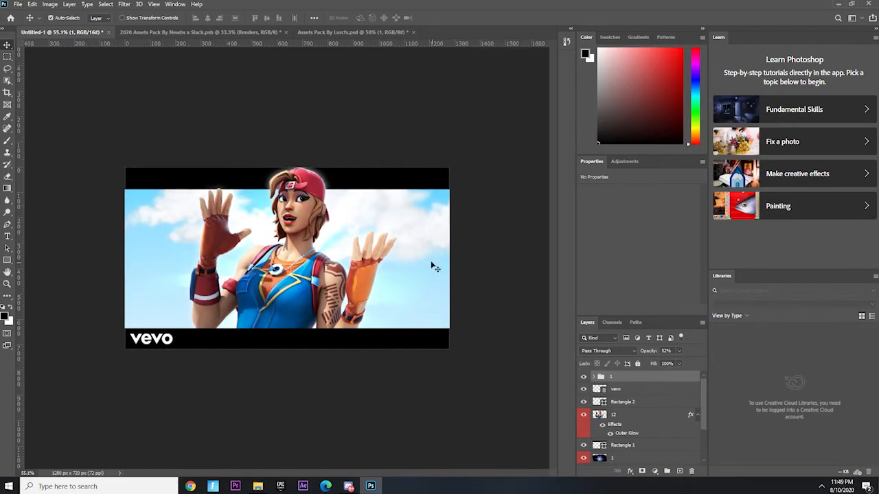